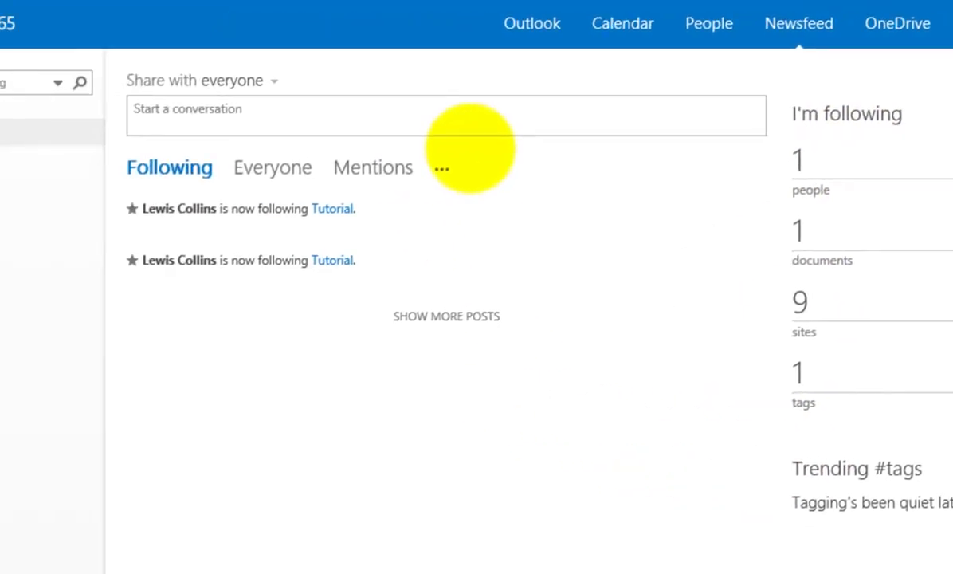
Step: Post 'Hello world' to everyone from the Newsfeed conversation box
left_click(512, 108)
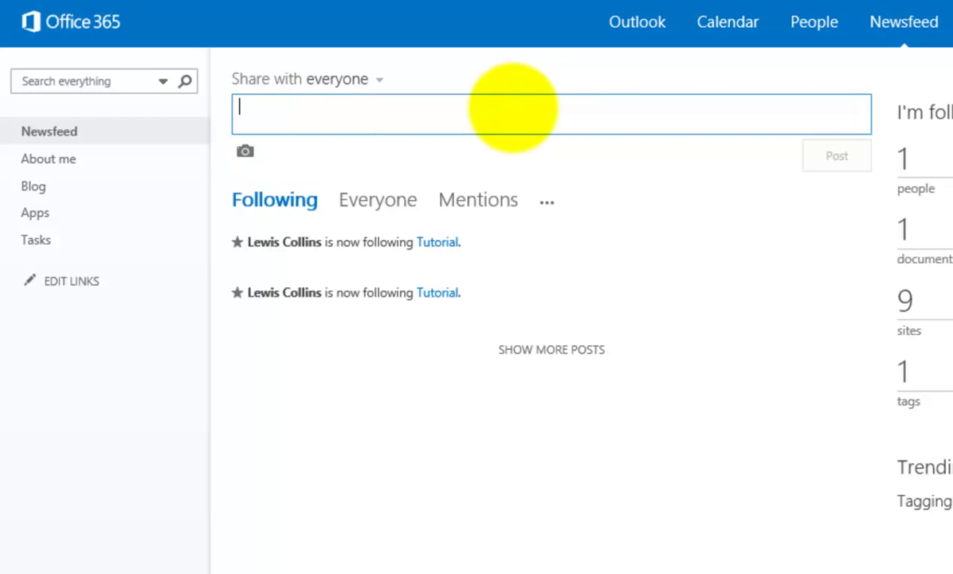
type("Hell")
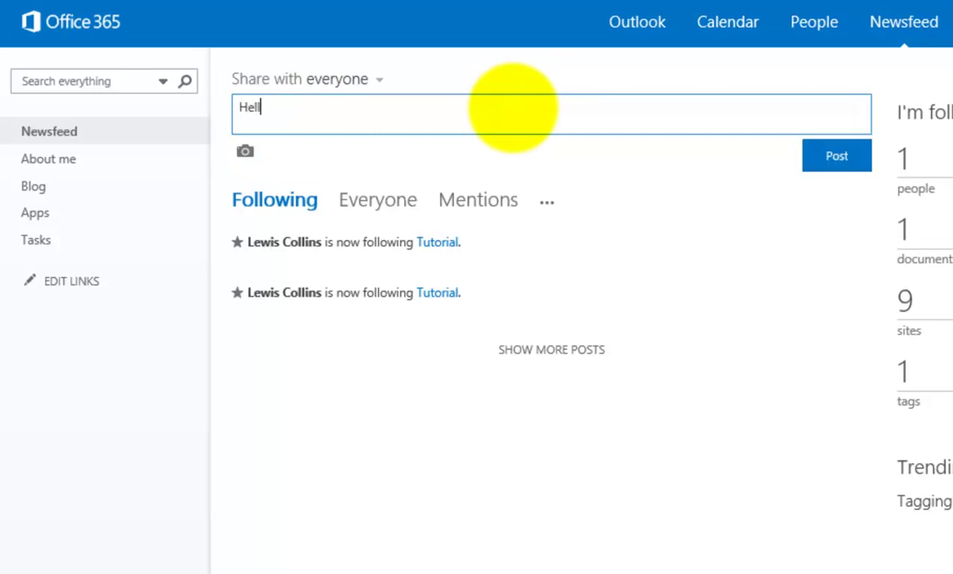
type("o world")
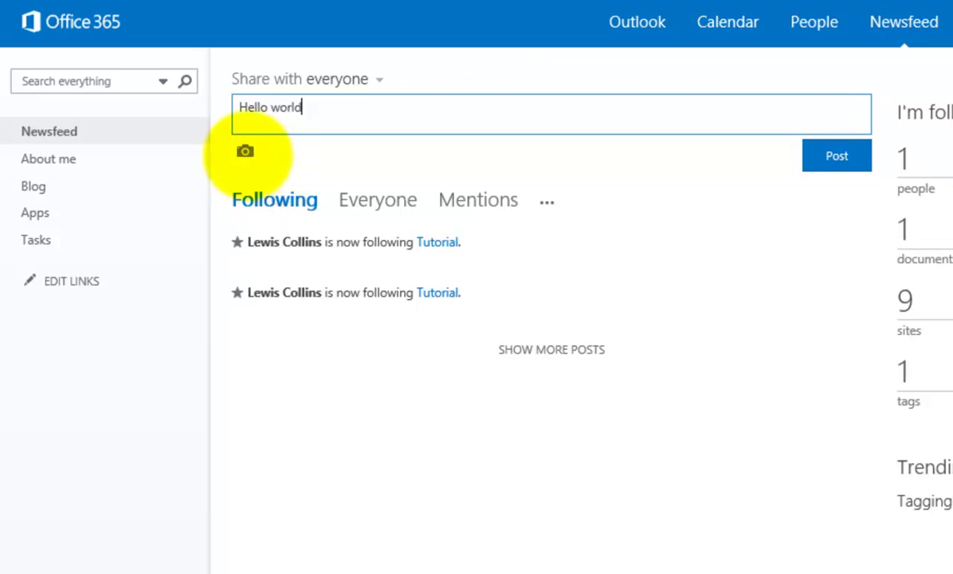
left_click(833, 156)
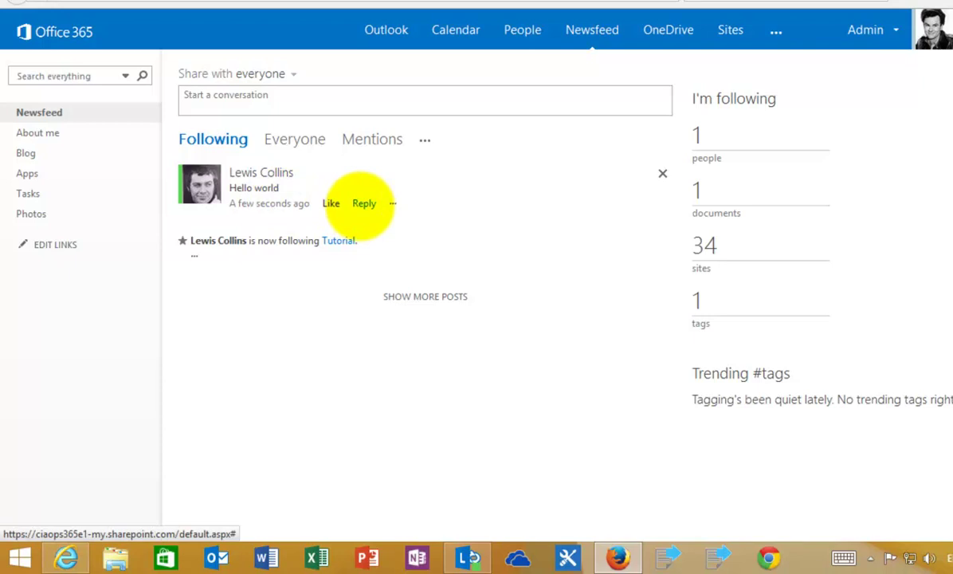
Step: Reply 'Welcome to SharePoint Newsfeed' to the Hello world post
left_click(363, 204)
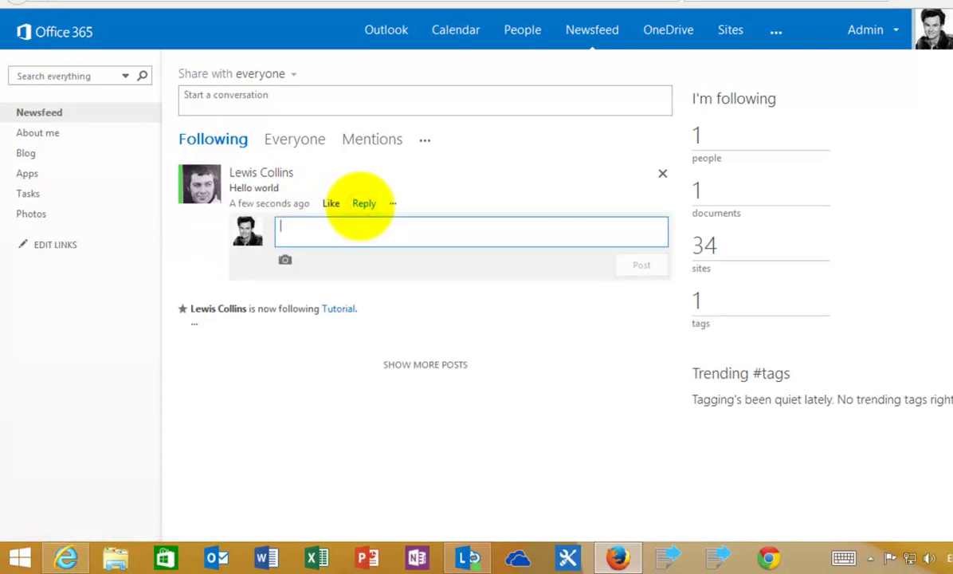
type("That")
key("BackSpace")
key("BackSpace")
key("BackSpace")
type("W")
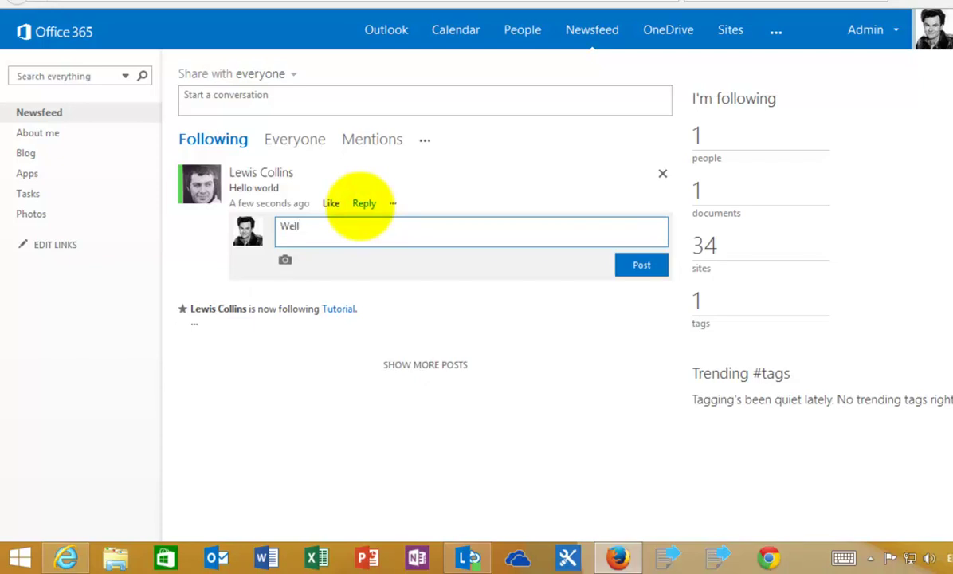
type("elcome to SharePoint News")
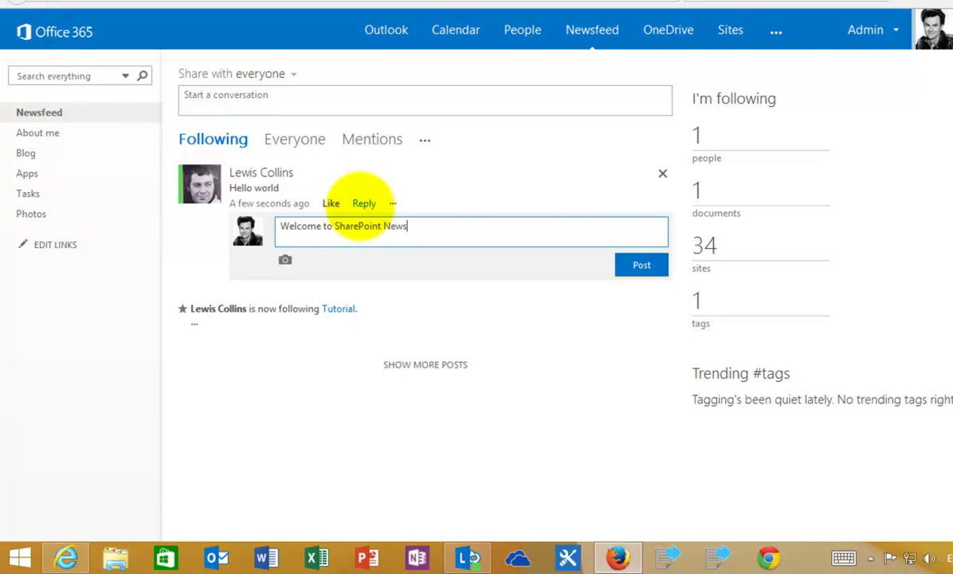
type("feed")
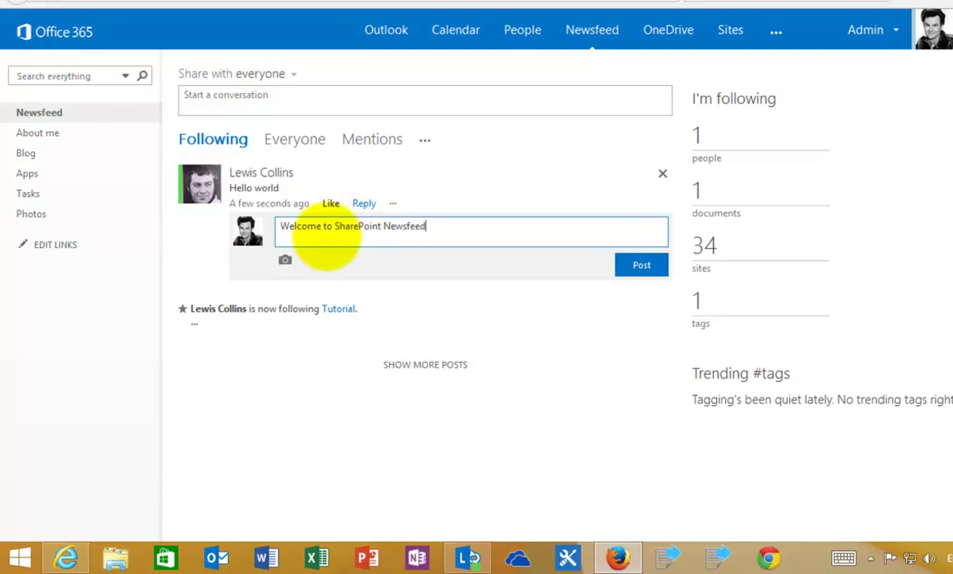
left_click(635, 265)
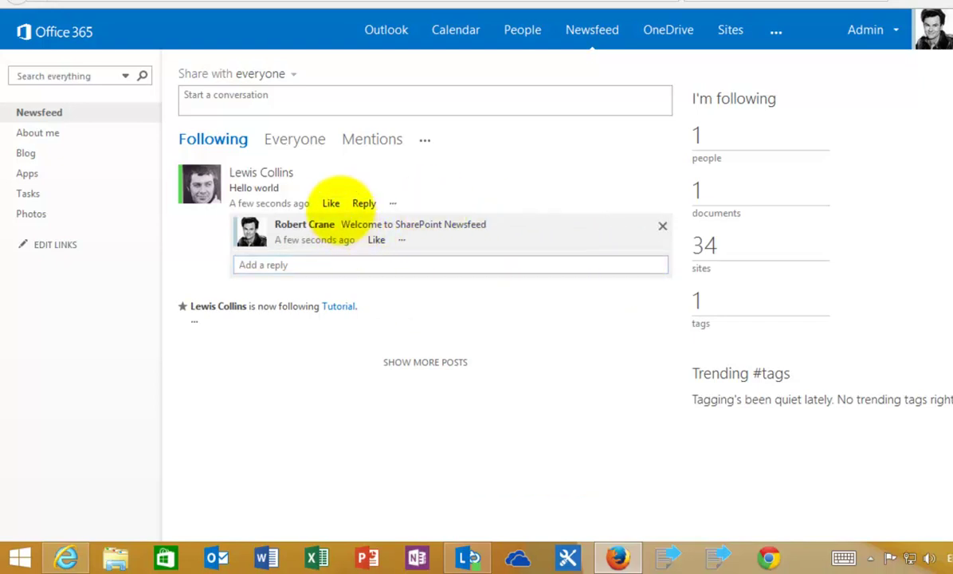
Step: Like the Hello world post, then open and close its more-options menu
left_click(334, 203)
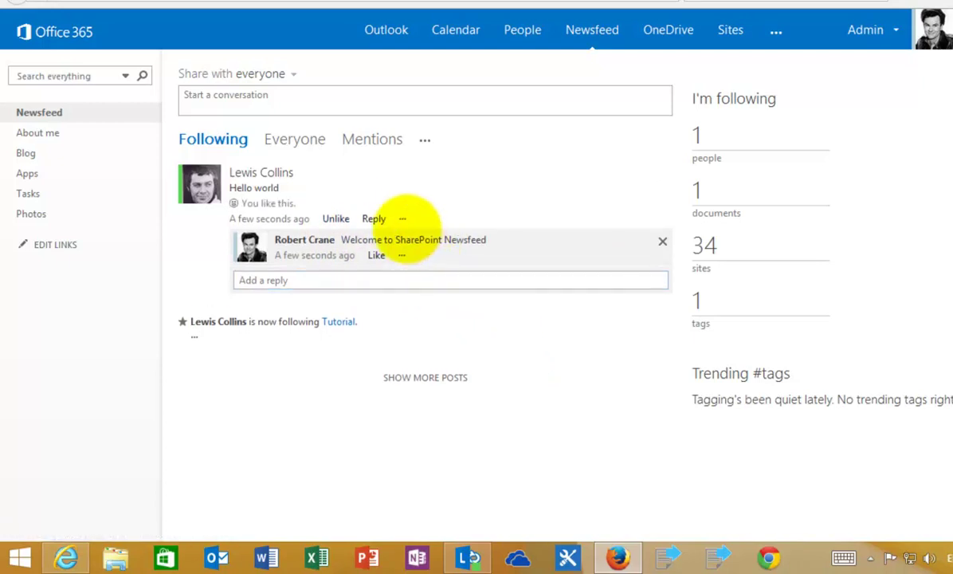
left_click(403, 219)
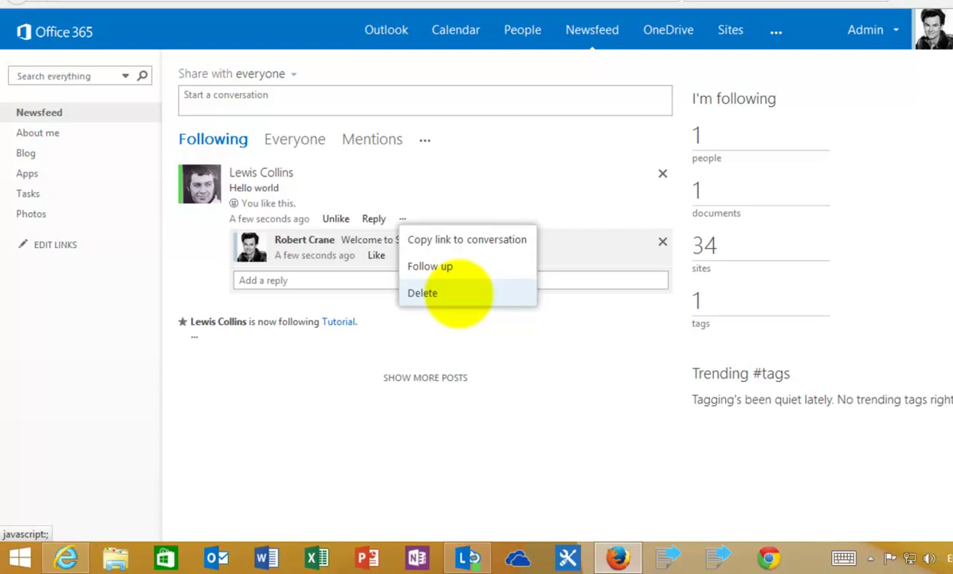
left_click(510, 366)
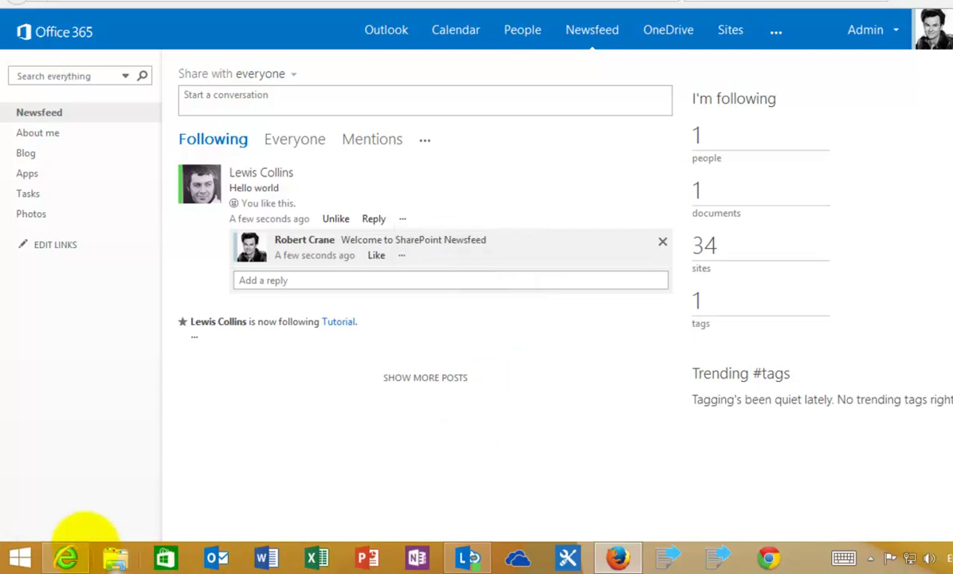
Step: Refresh the author's Newsfeed in Internet Explorer and start a new conversation
left_click(65, 557)
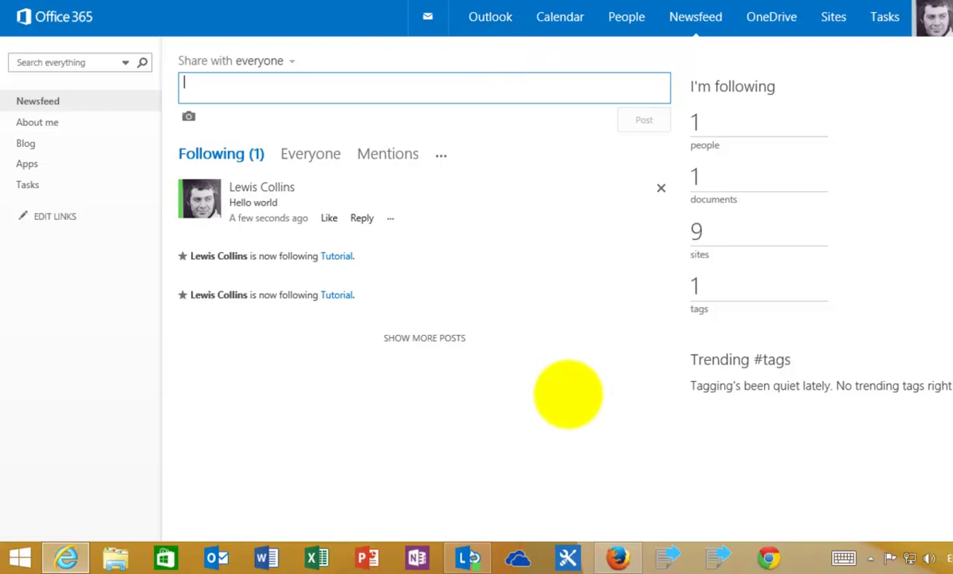
key("F5")
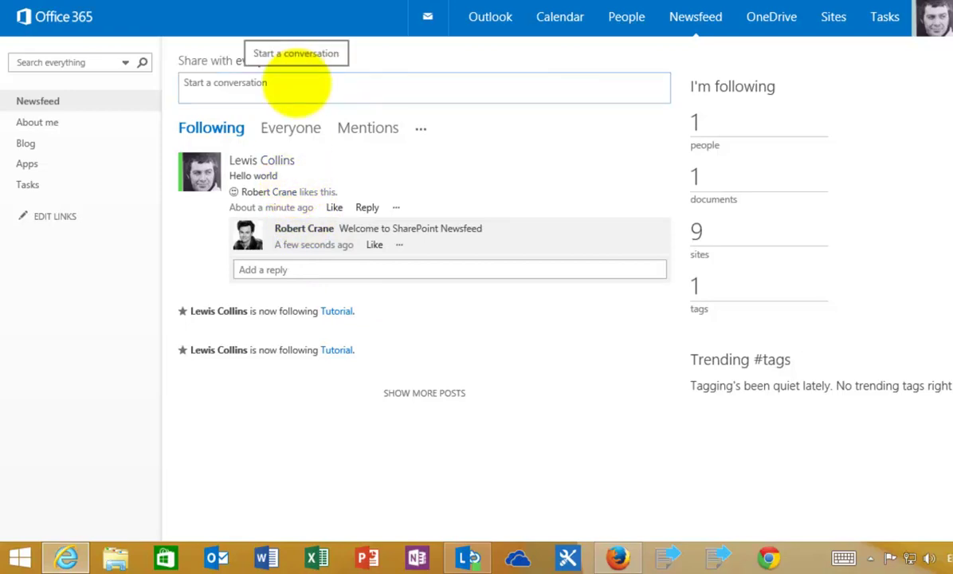
left_click(296, 83)
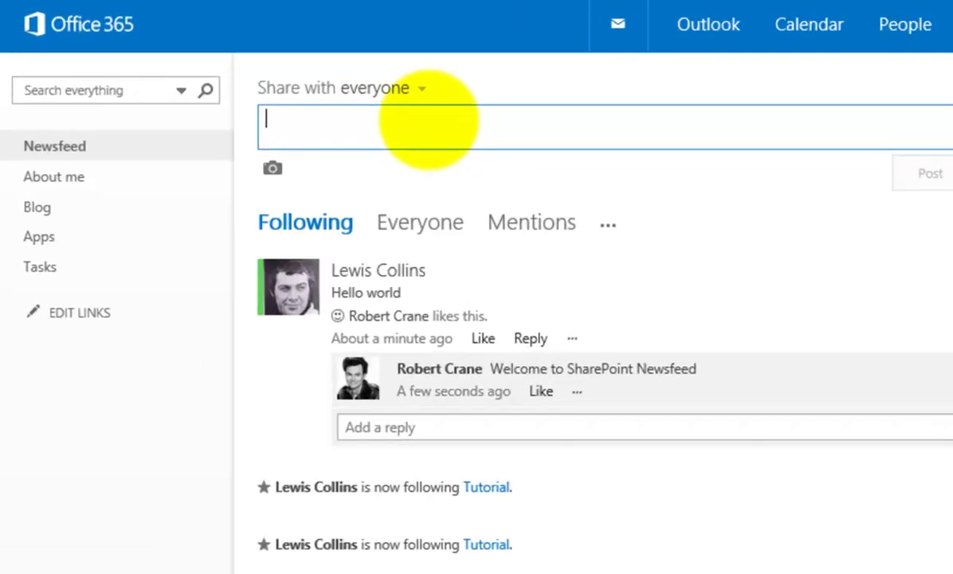
type("@")
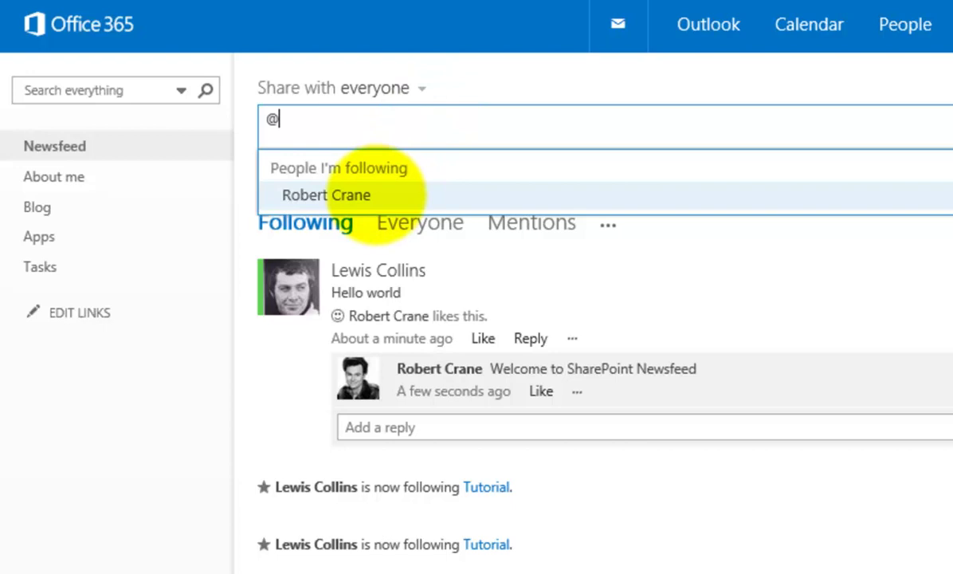
left_click(372, 193)
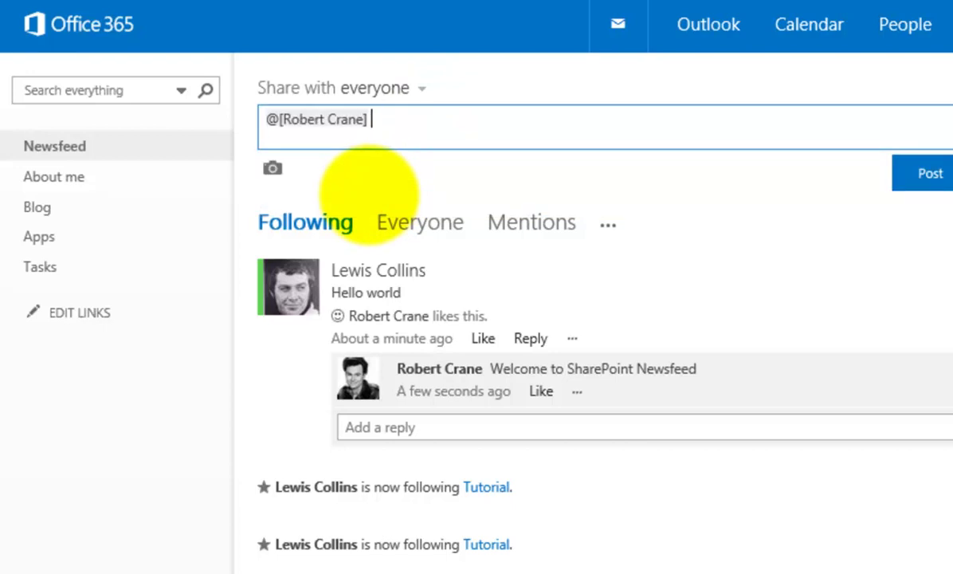
type("Thanks for the welcome")
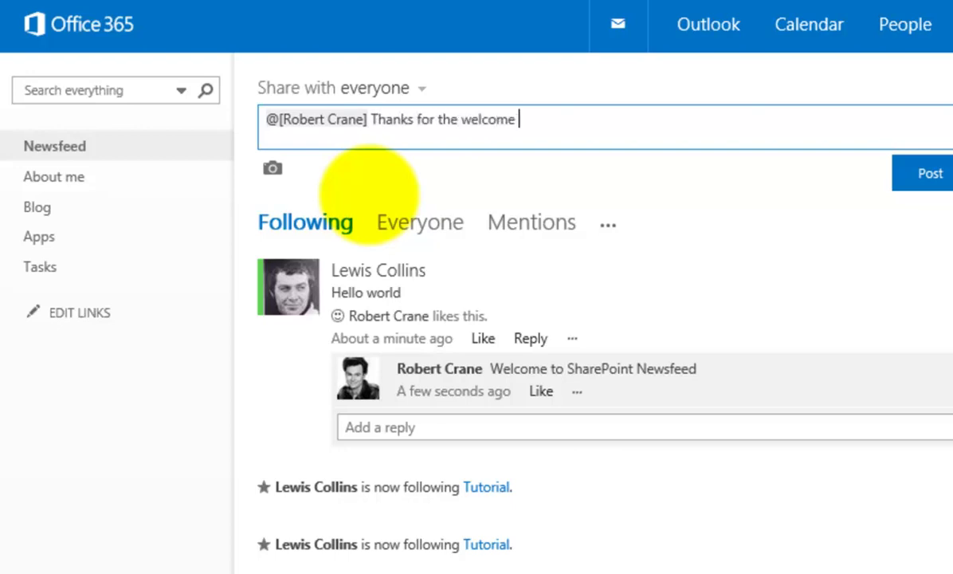
type(" #welcome")
key("Return")
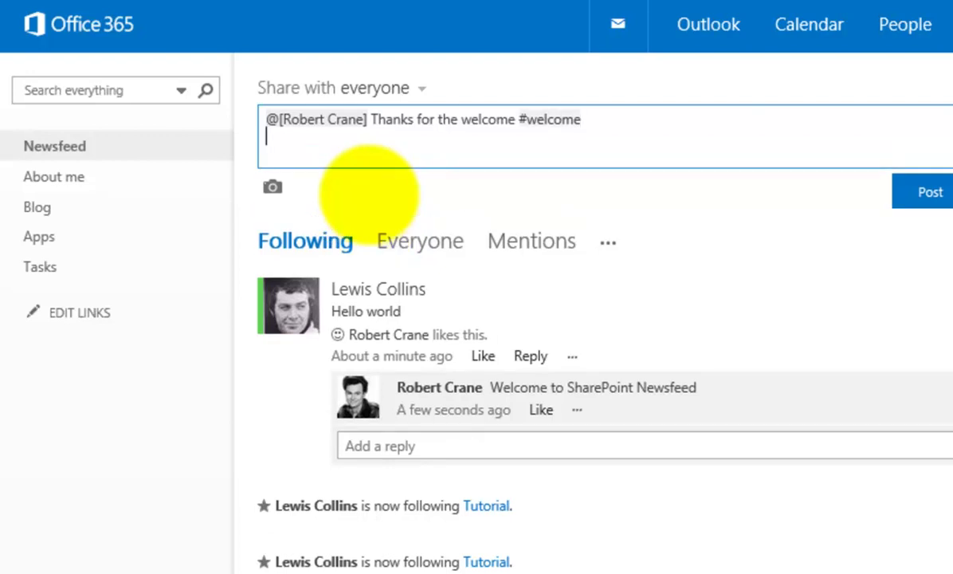
left_click(920, 195)
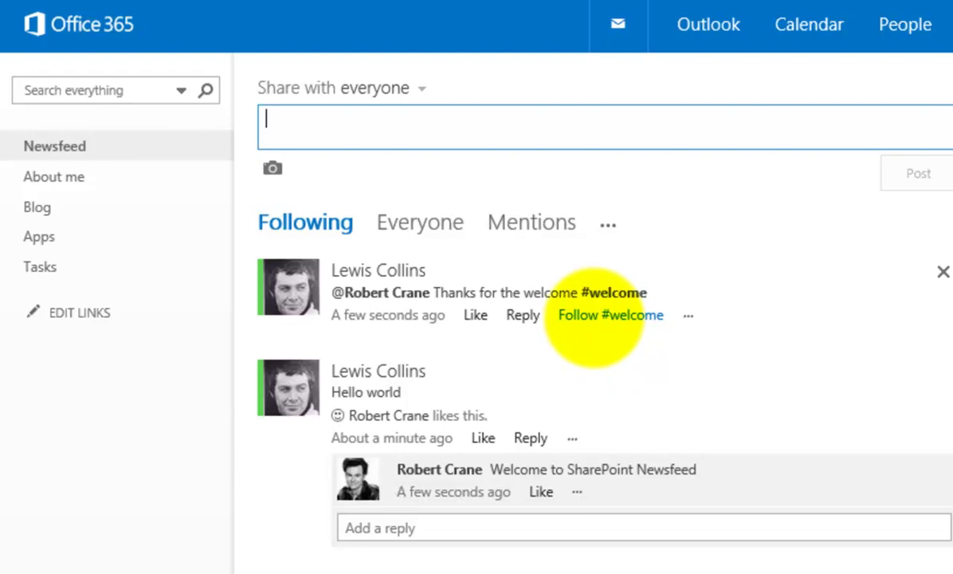
Step: Follow the #welcome tag from the new post, then view the replier's Newsfeed
left_click(594, 315)
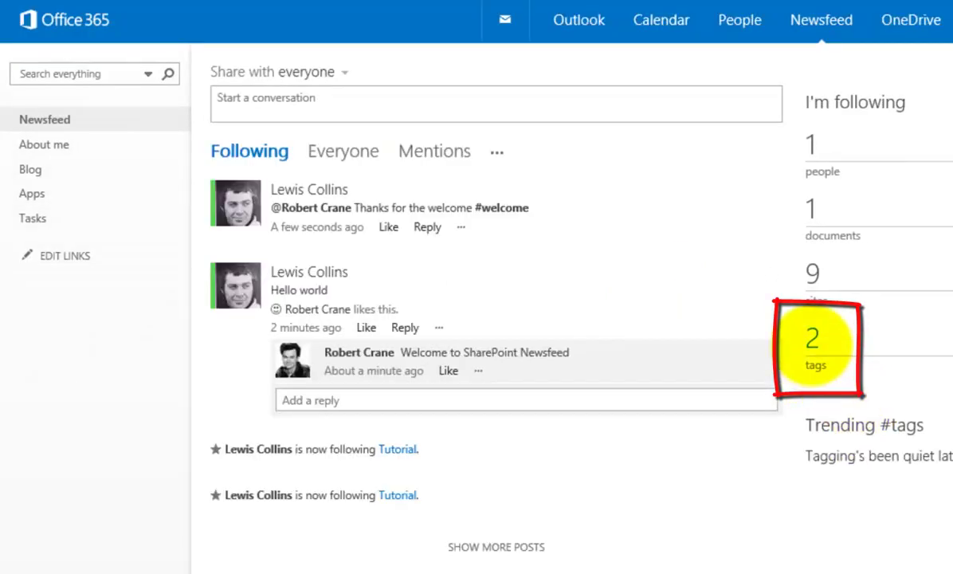
left_click(813, 343)
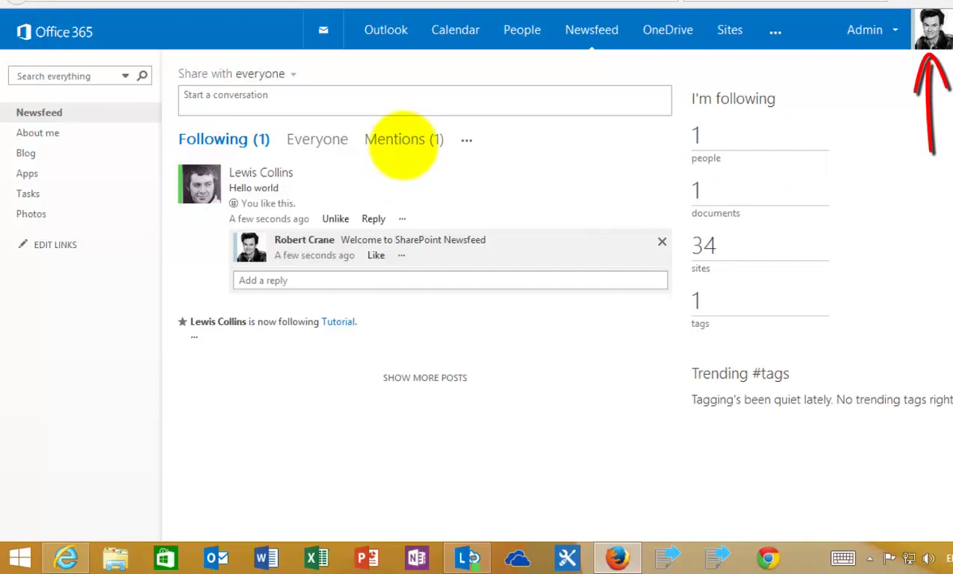
Step: Check Mentions and the followed #office365 and #welcome tags, then return to the Newsfeed
left_click(402, 142)
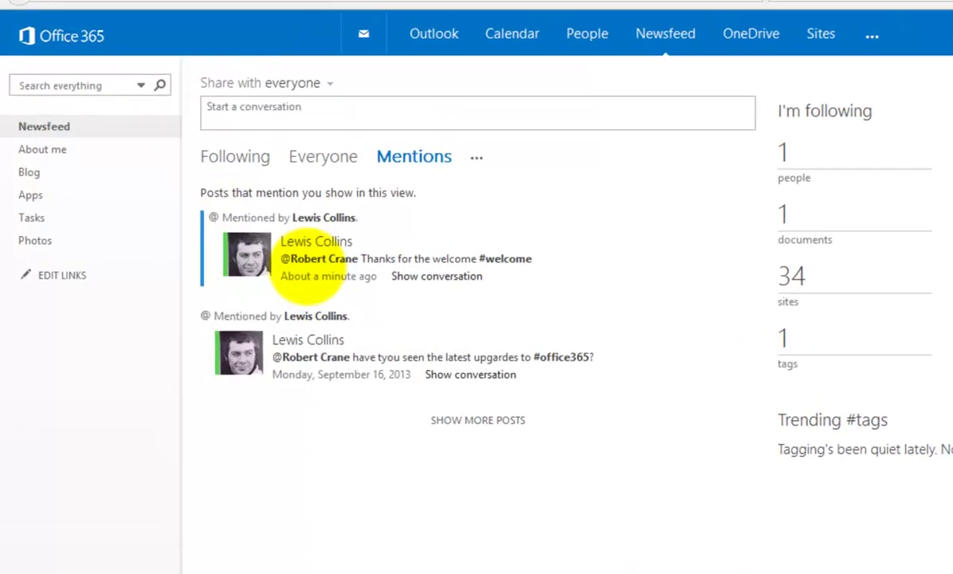
mouse_move(312, 263)
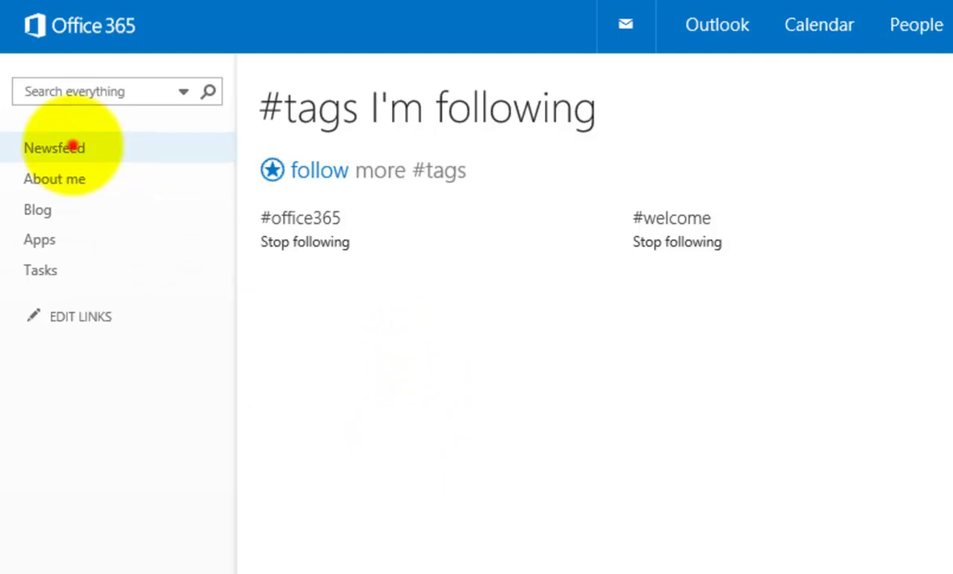
left_click(75, 145)
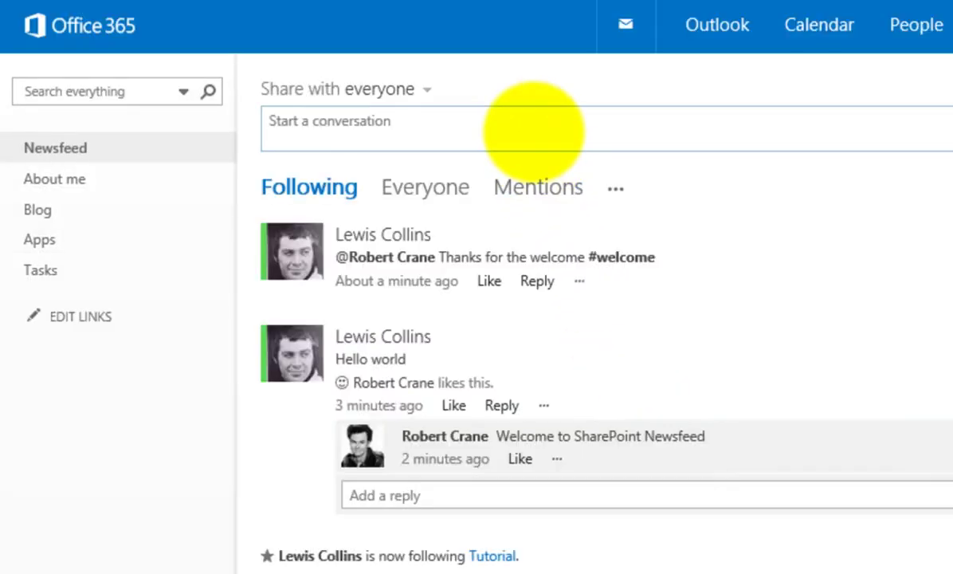
left_click(533, 130)
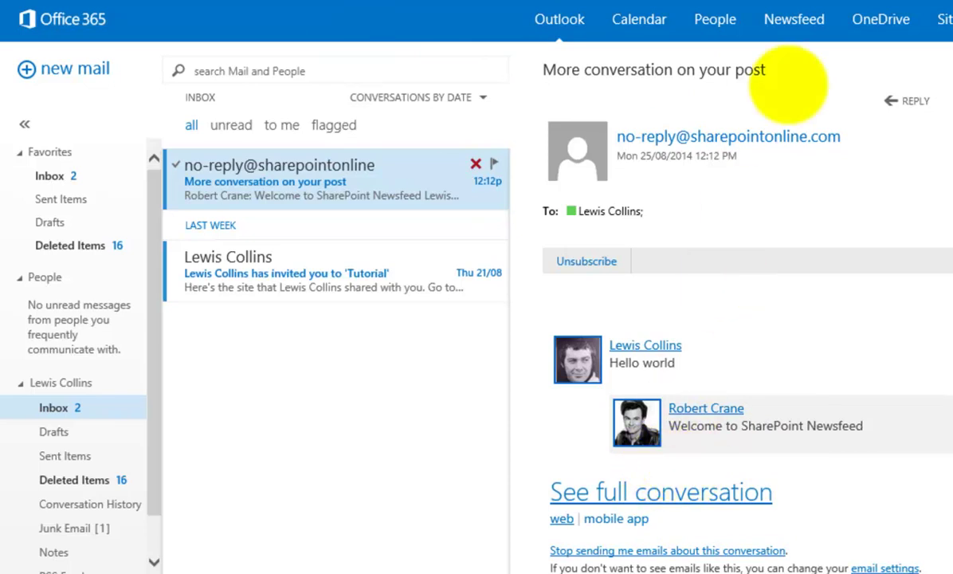
Step: Leave the Outlook notification email and go back to the Newsfeed
left_click(794, 20)
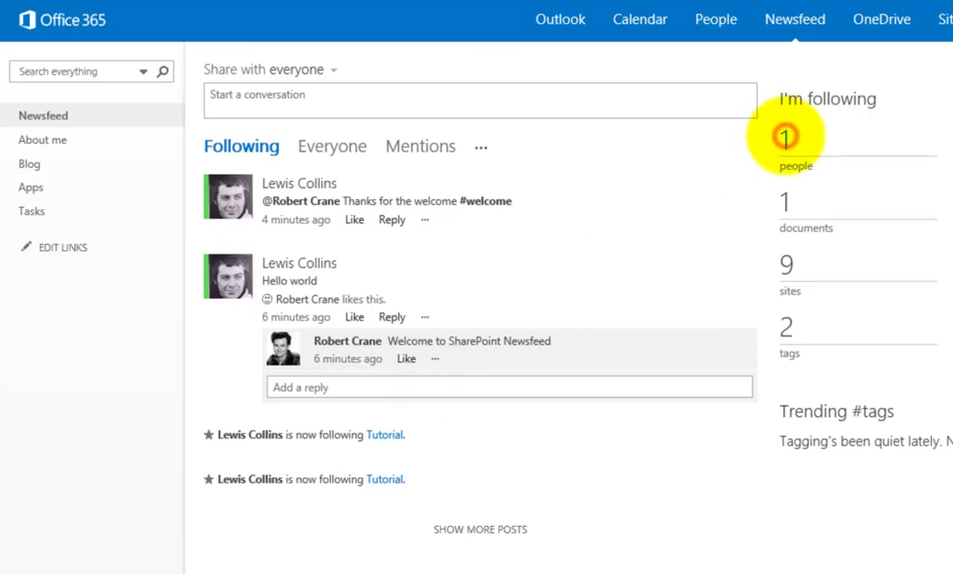
Step: Browse the People I'm following and My followers lists: one followed person, one follower
left_click(785, 140)
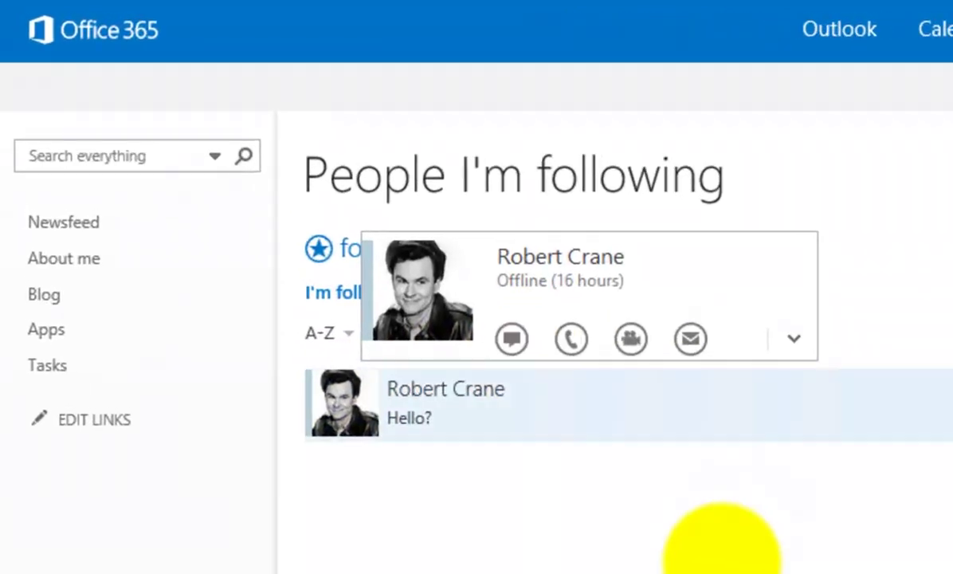
left_click(543, 292)
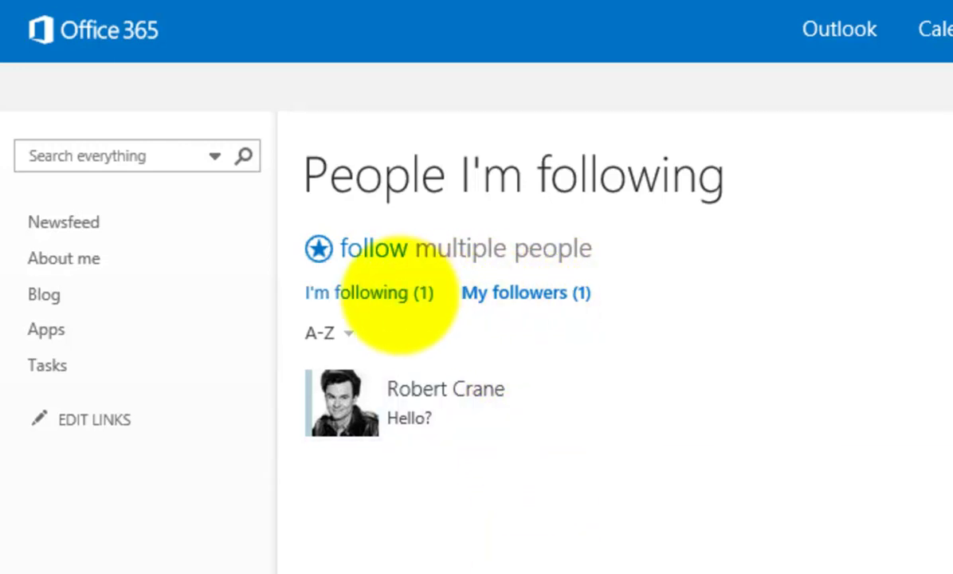
left_click(398, 294)
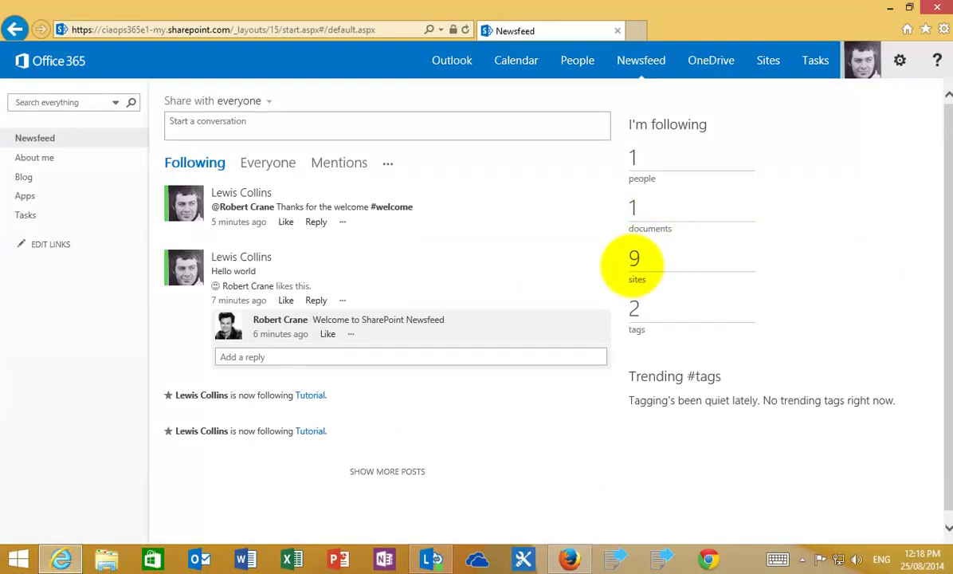
Step: Open the followed documents list, then follow the Tutorial site, which is already followed
left_click(632, 211)
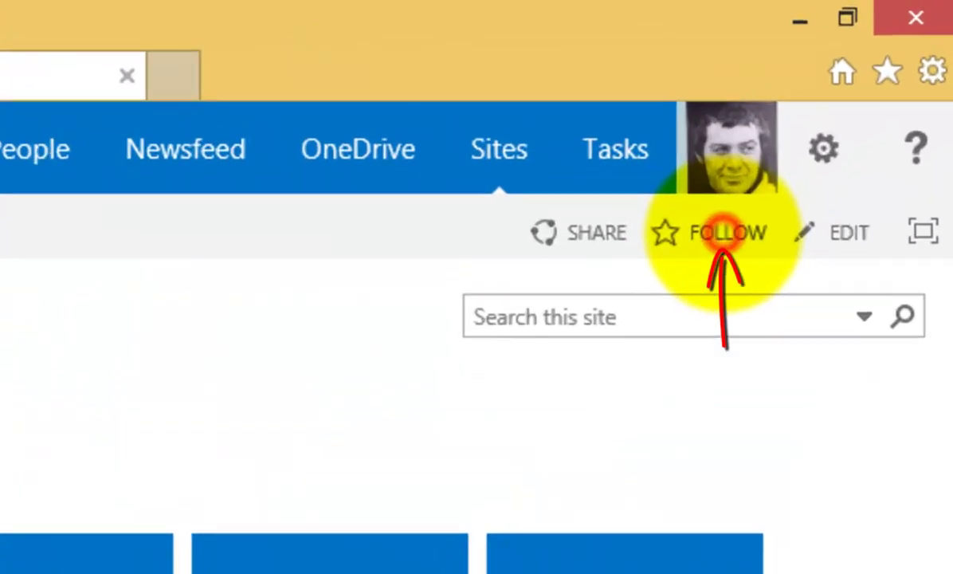
left_click(721, 233)
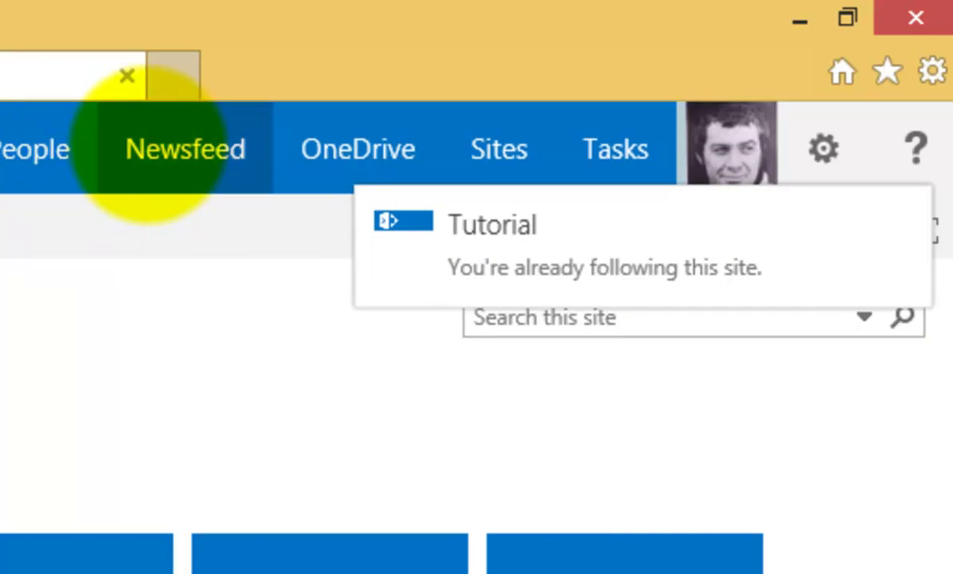
Step: Check the nine followed sites, then open Tutorial from the Newsfeed's follow activity entry
left_click(150, 148)
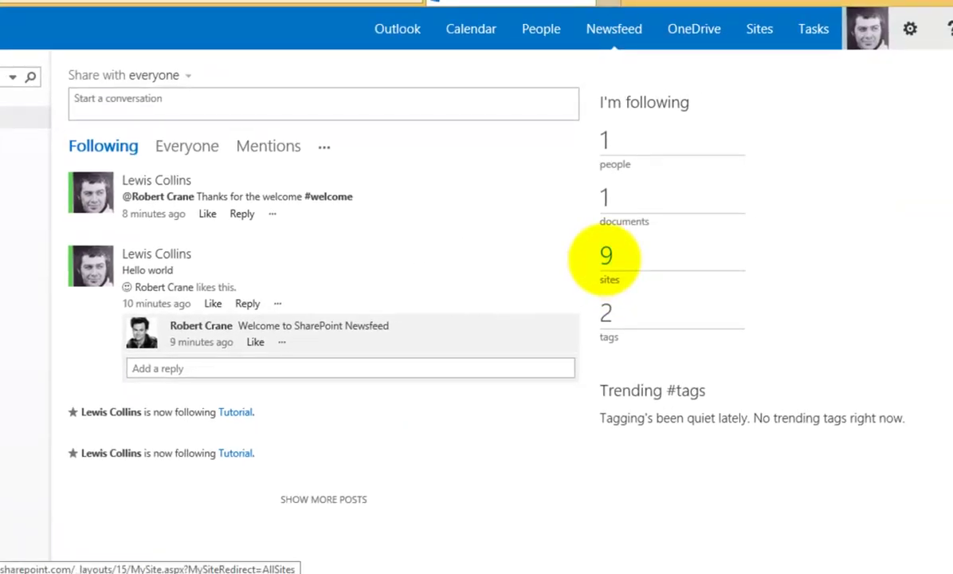
left_click(606, 255)
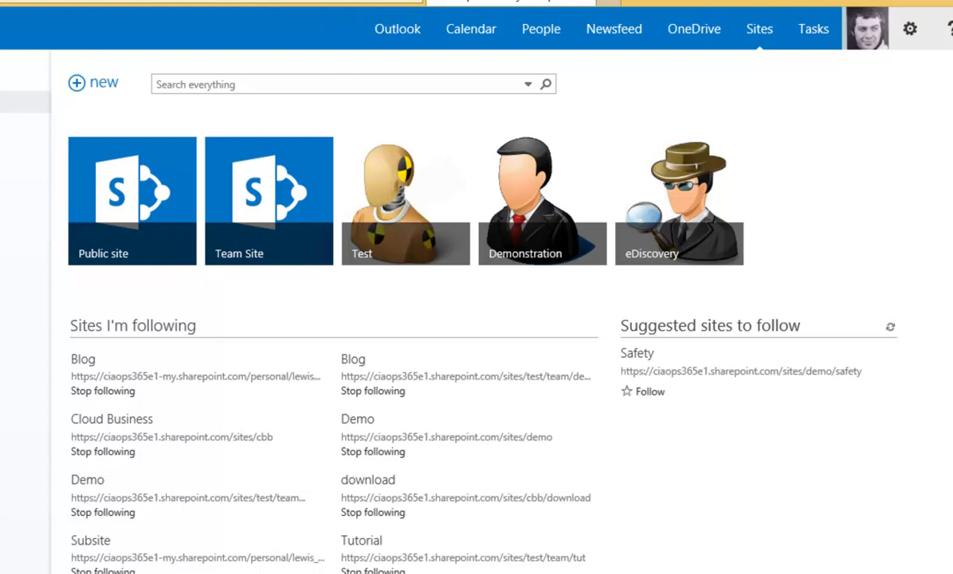
key("alt+Left")
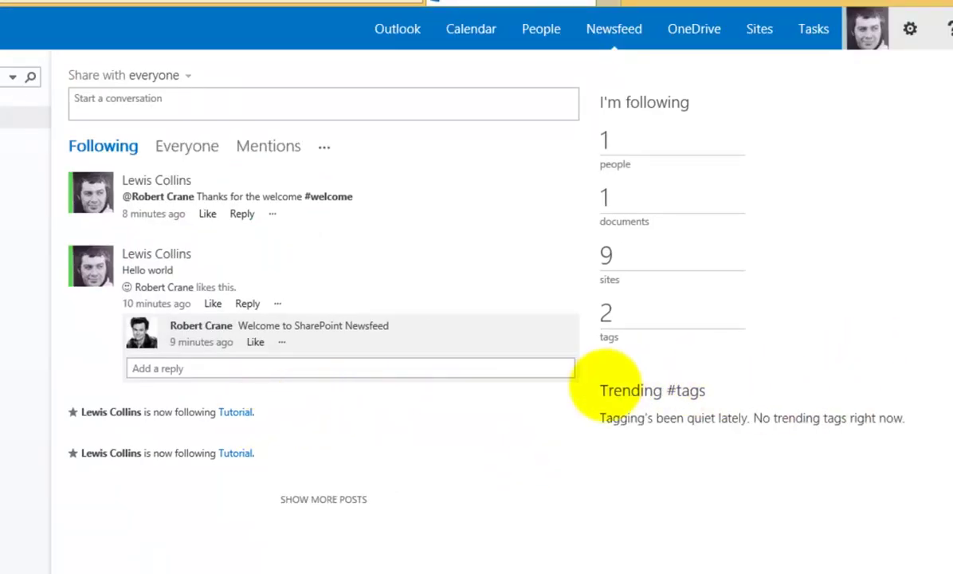
left_click(239, 414)
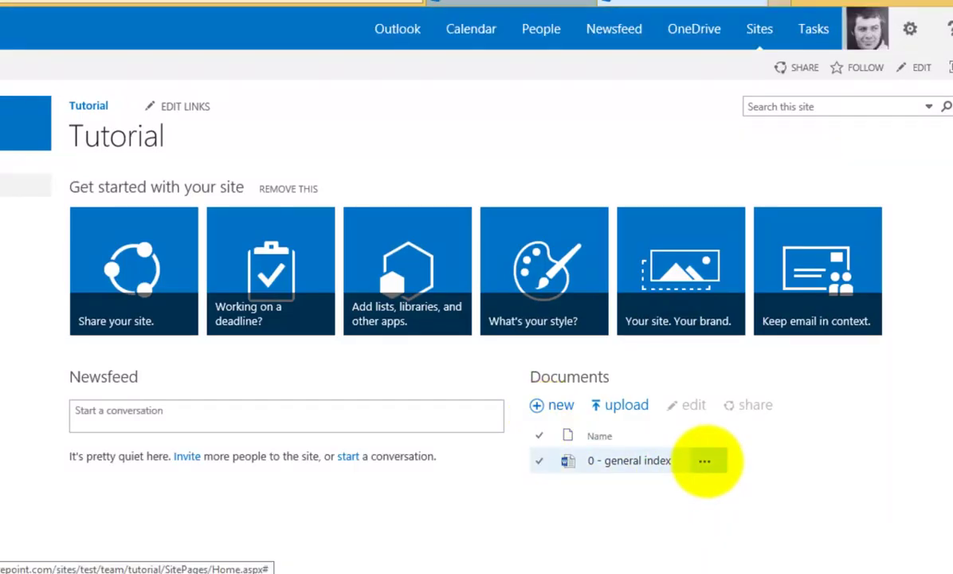
Step: View the details card for '0 - general index.docx' on the Tutorial site, then dismiss it
left_click(705, 461)
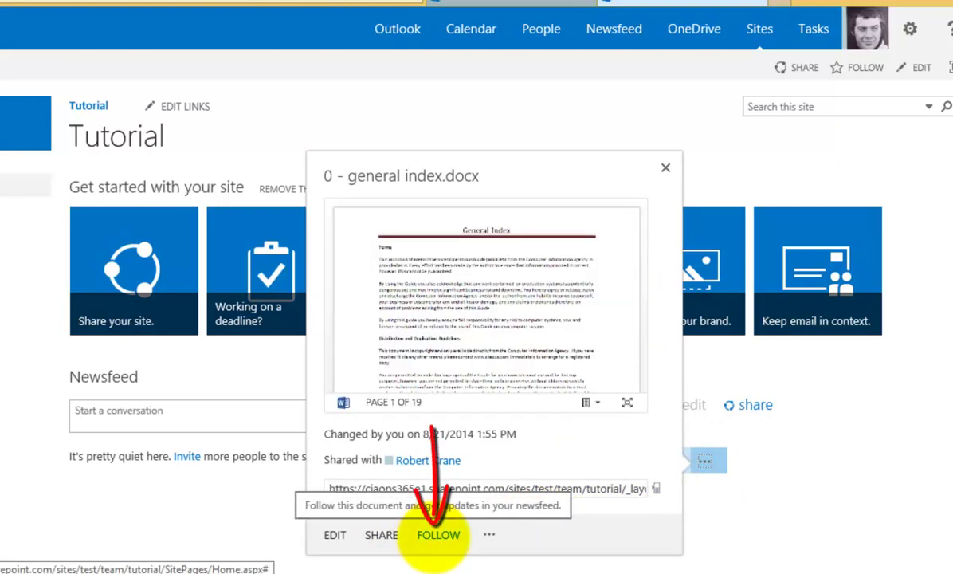
left_click(744, 181)
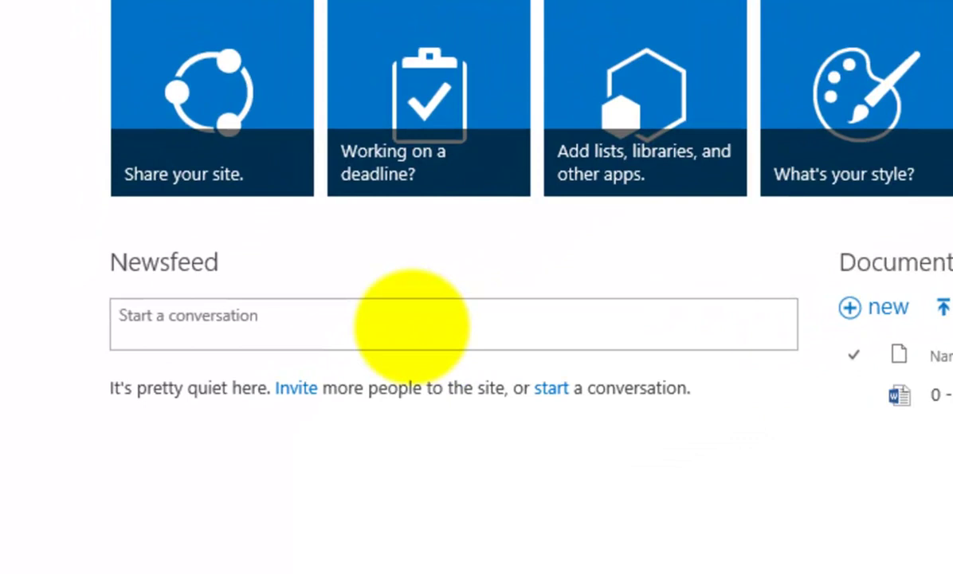
Step: Post 'Hello Tutorial team Site' as a new conversation in the Tutorial site's newsfeed
left_click(229, 397)
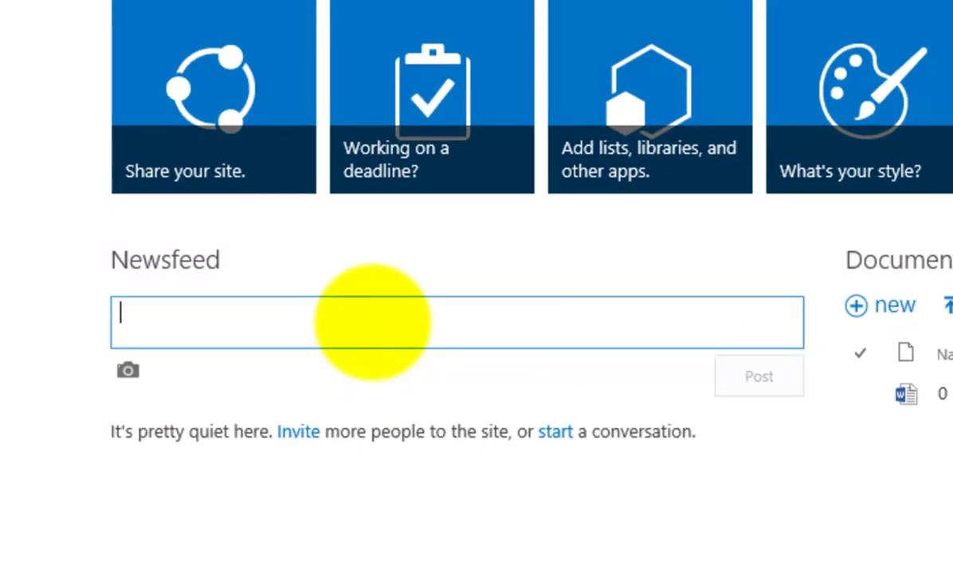
type("Hello ")
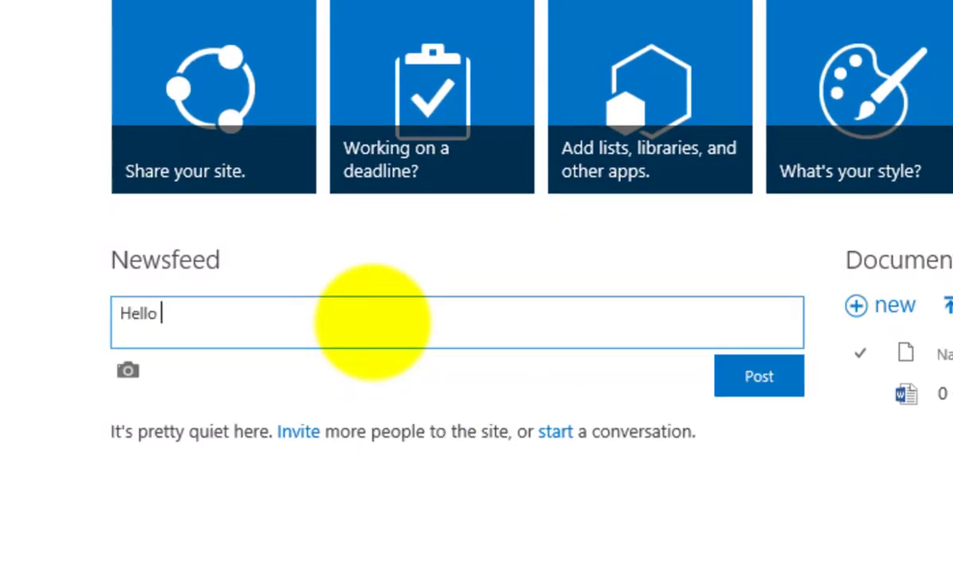
type("Tutorial")
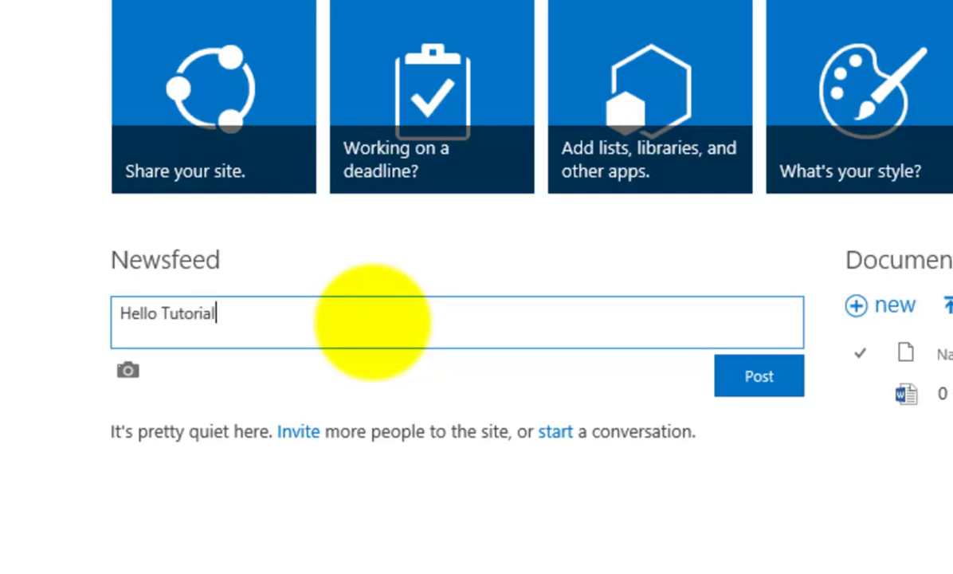
type(" team Site")
key("Return")
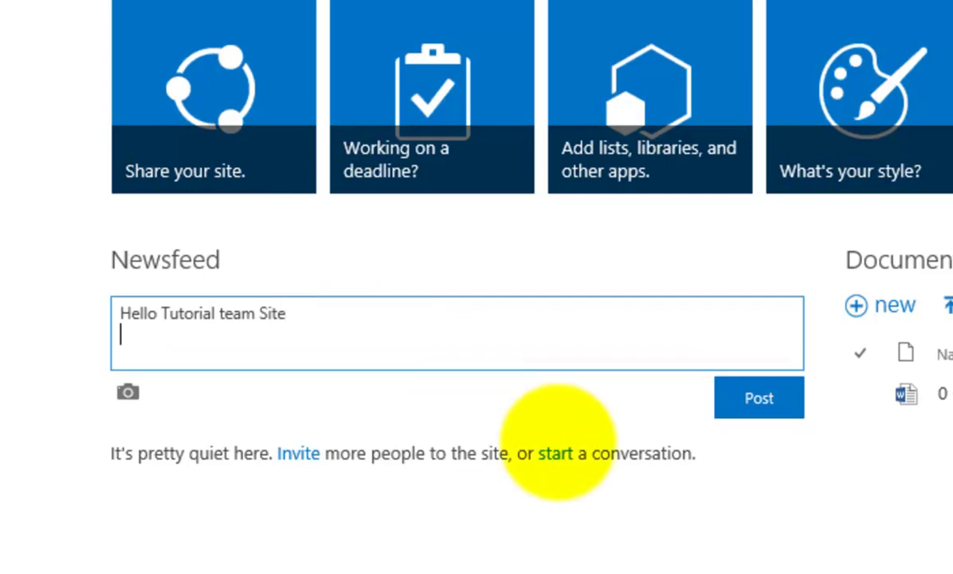
left_click(747, 413)
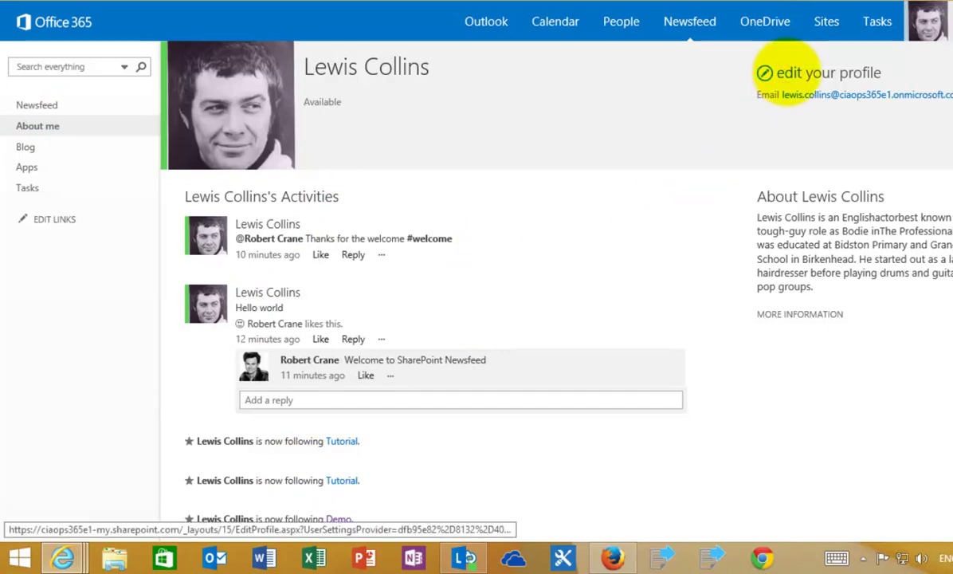
Step: Open the profile editor and select the About me and Mobile phone fields
left_click(788, 67)
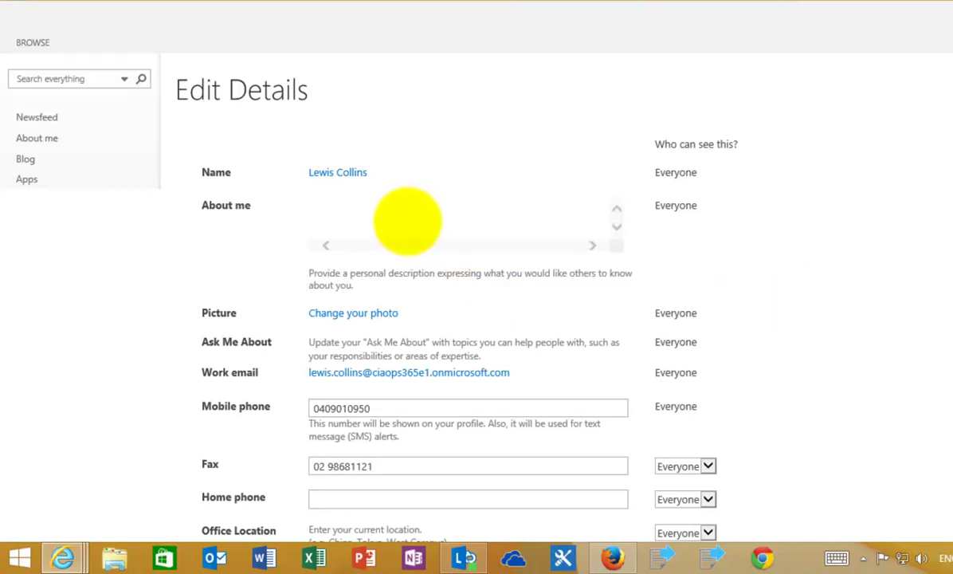
left_click(405, 220)
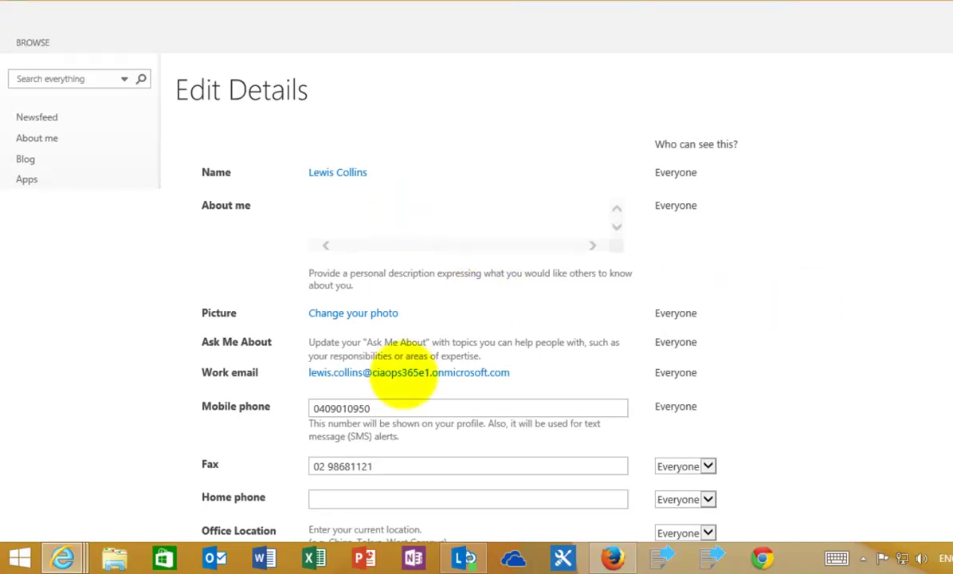
left_click(401, 402)
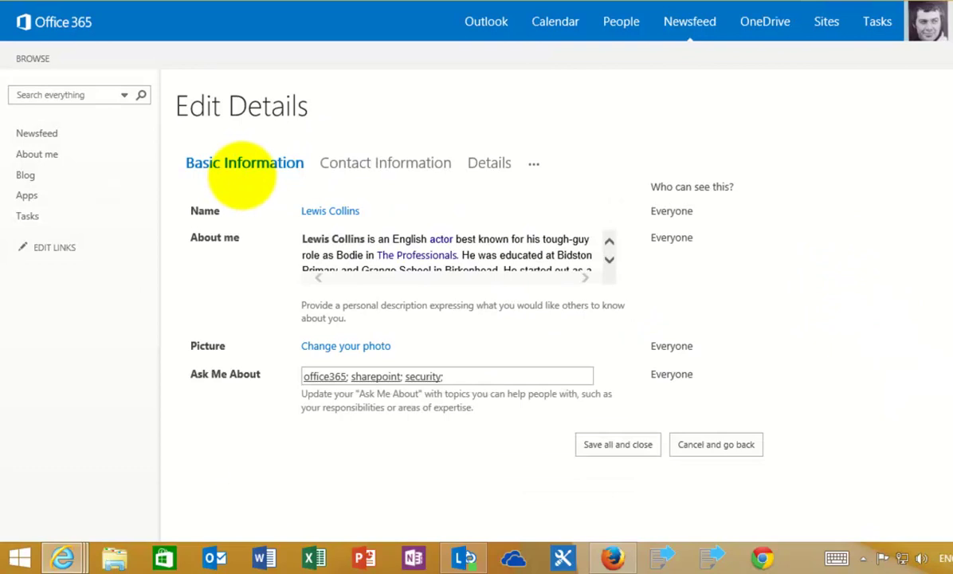
Step: Move through Contact Information to the Details tab, keeping Skills visible to Everyone
left_click(352, 164)
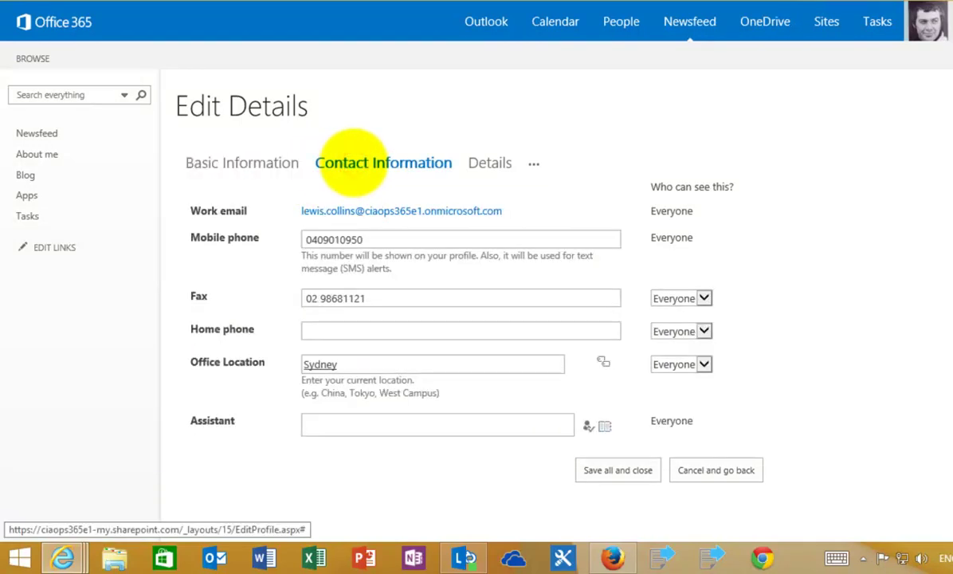
left_click(485, 162)
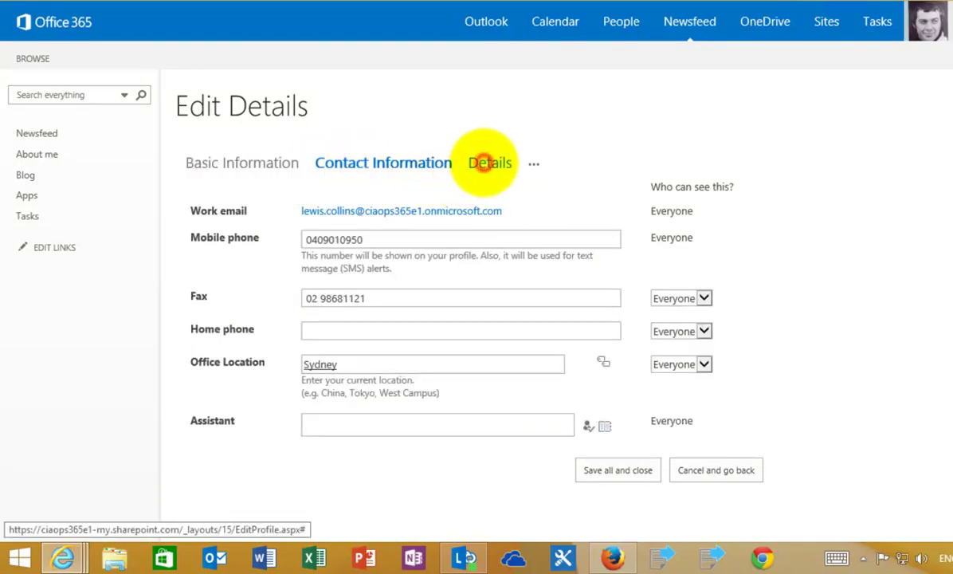
left_click(530, 162)
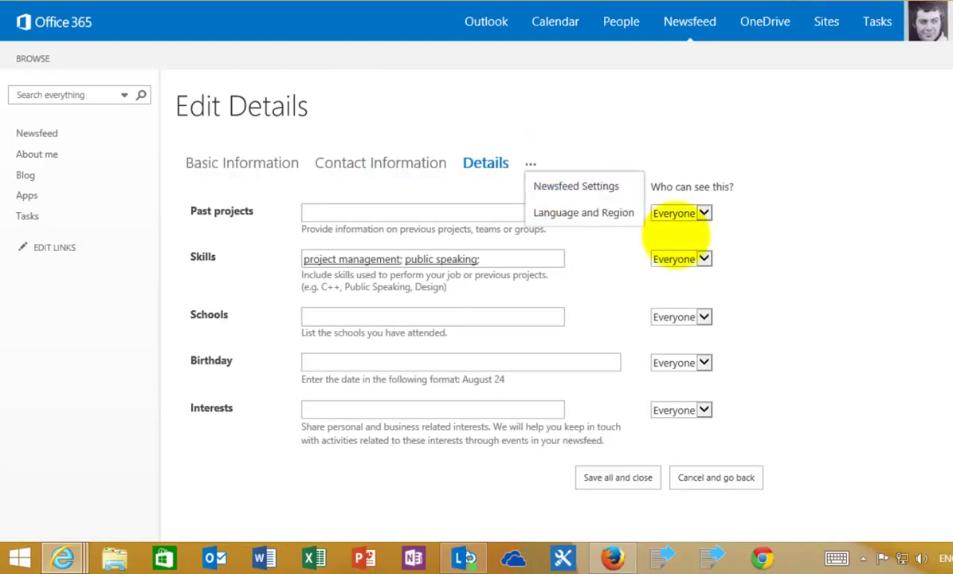
left_click(791, 255)
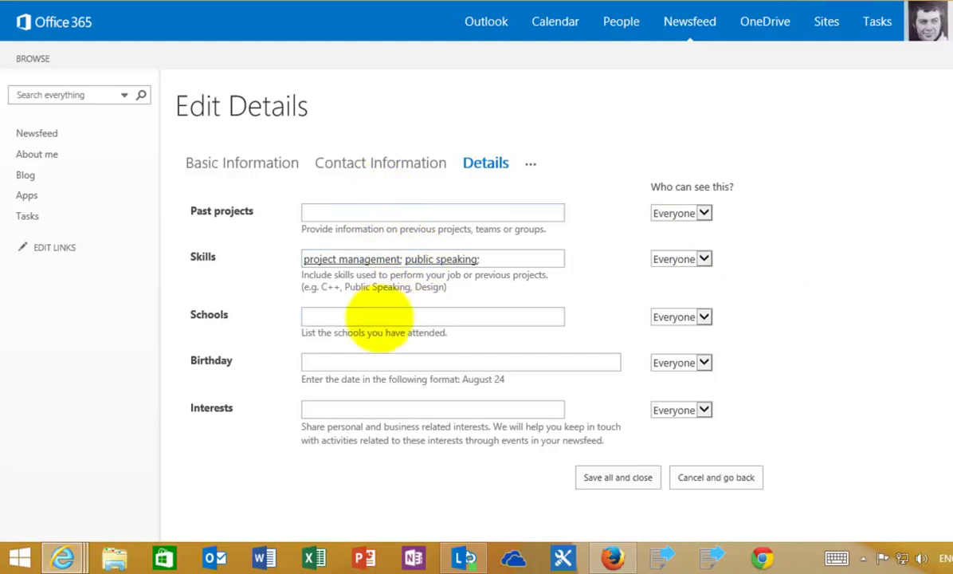
left_click(705, 259)
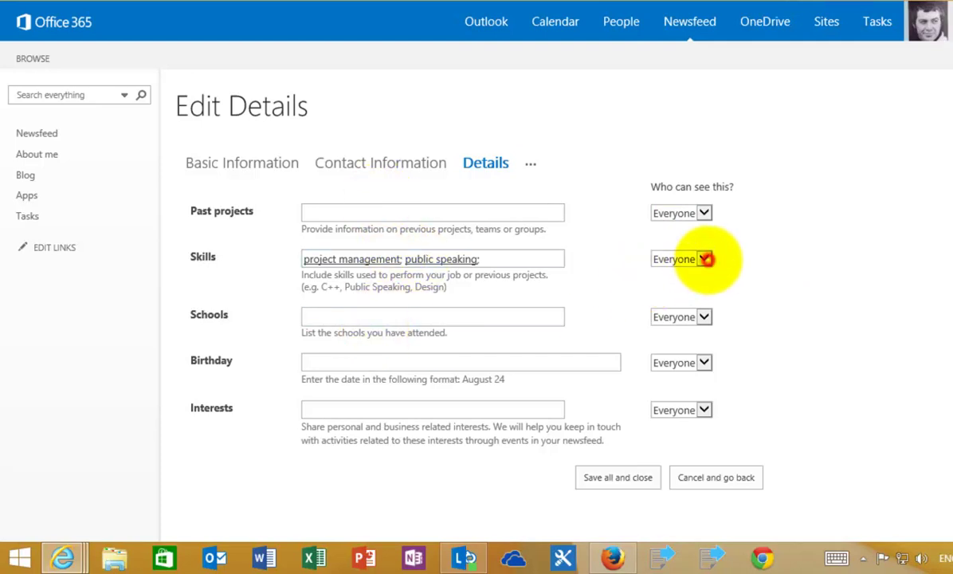
left_click(707, 259)
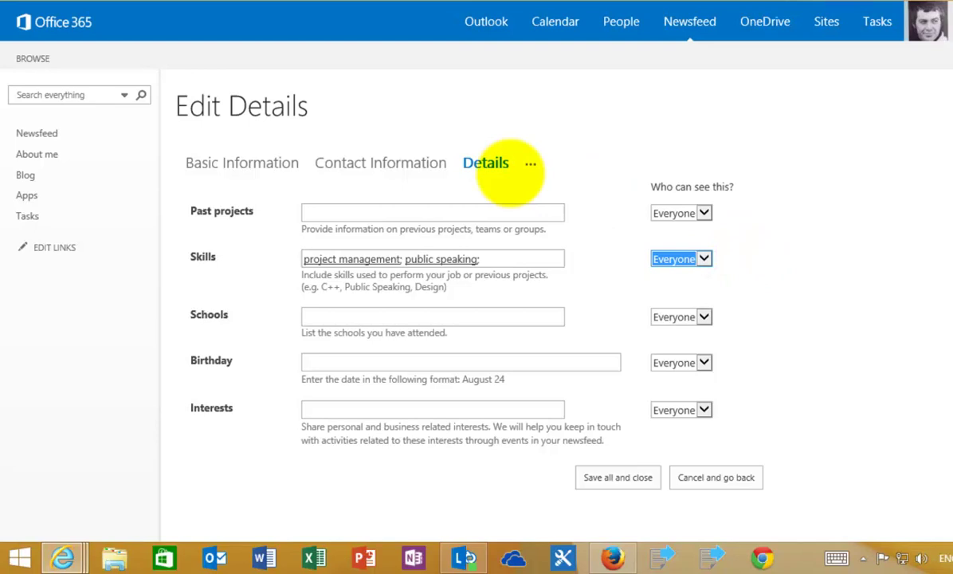
Step: Look through the Newsfeed Settings section of the profile editor
left_click(531, 163)
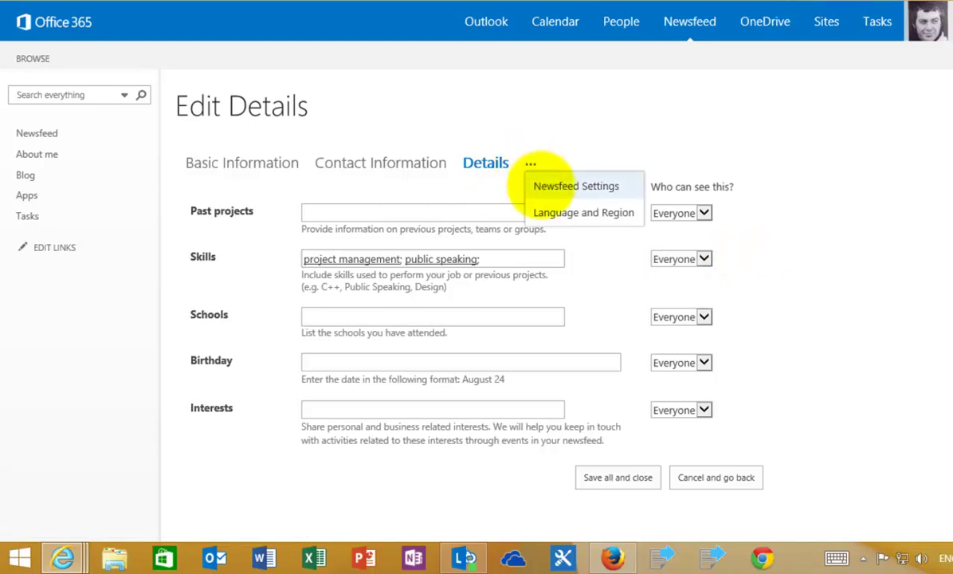
left_click(539, 185)
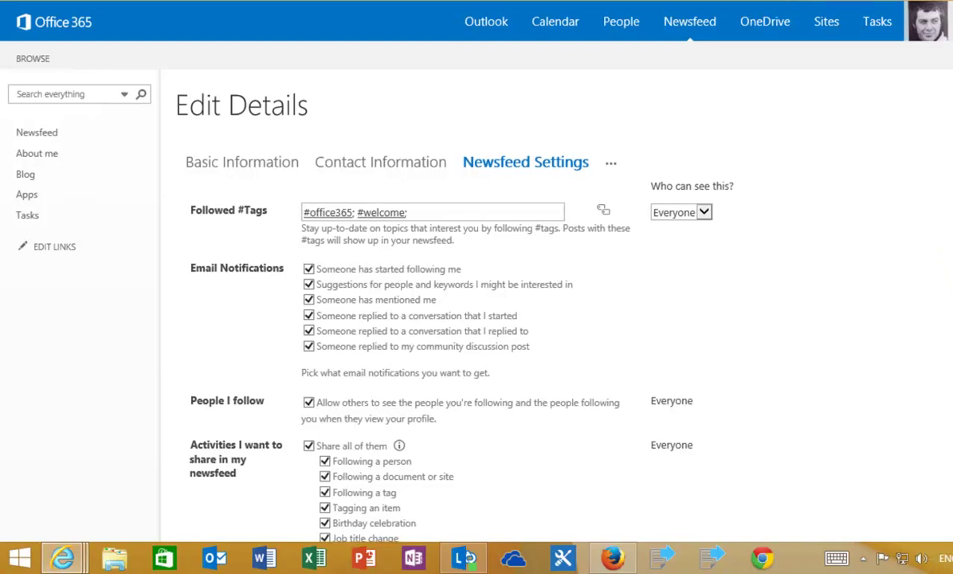
scroll(660, 330, "down", 2)
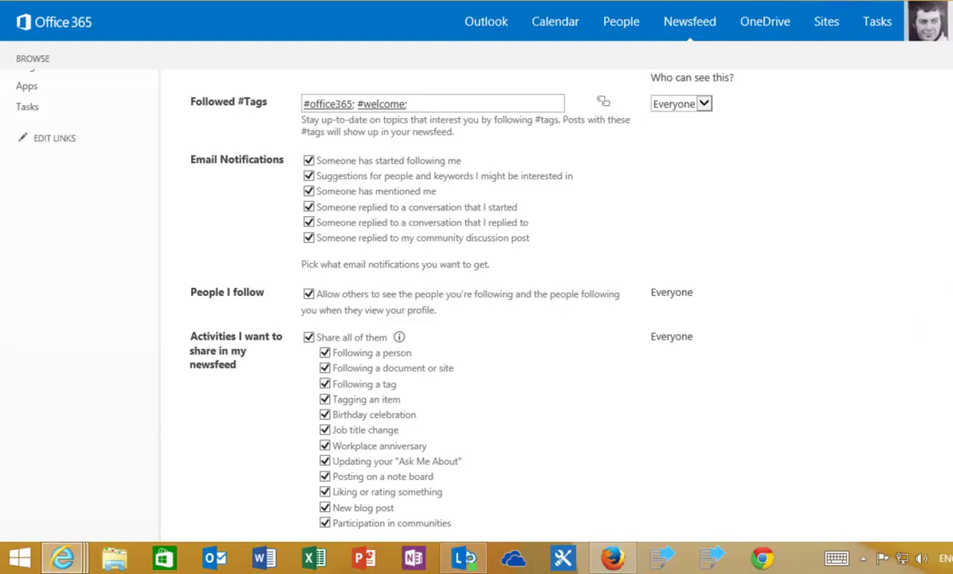
scroll(478, 303, "up", 2)
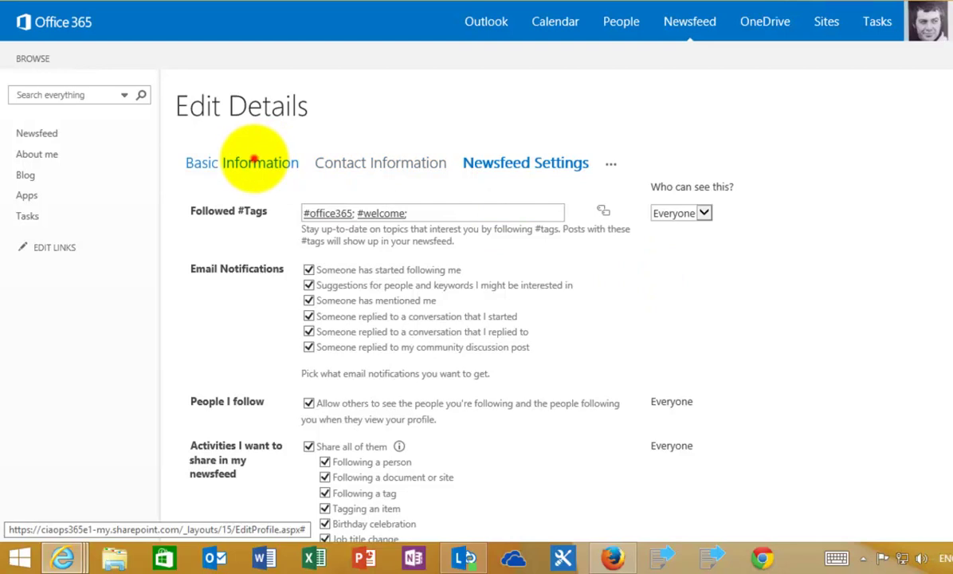
Step: Return to Basic Information, save all profile changes and acknowledge the confirmation
left_click(251, 157)
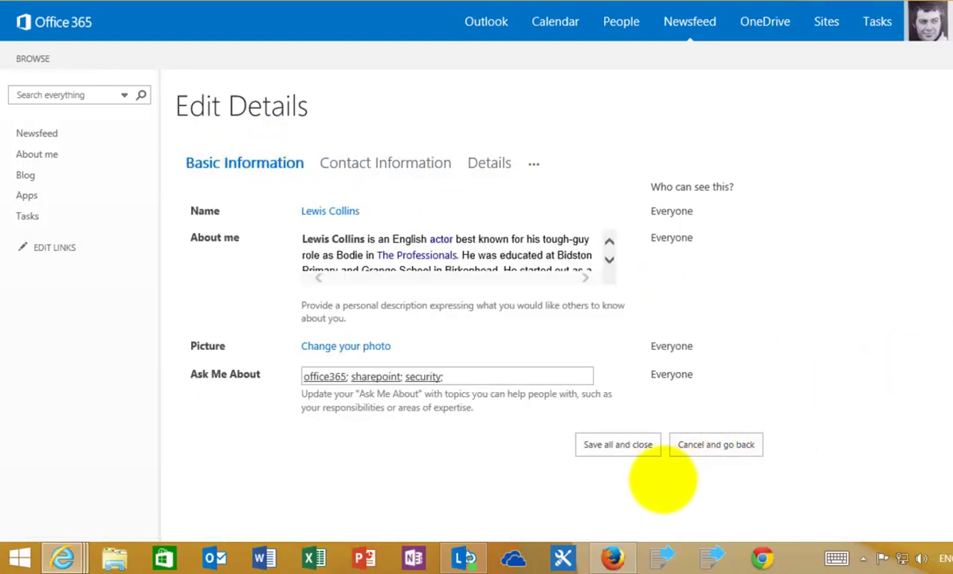
left_click(619, 444)
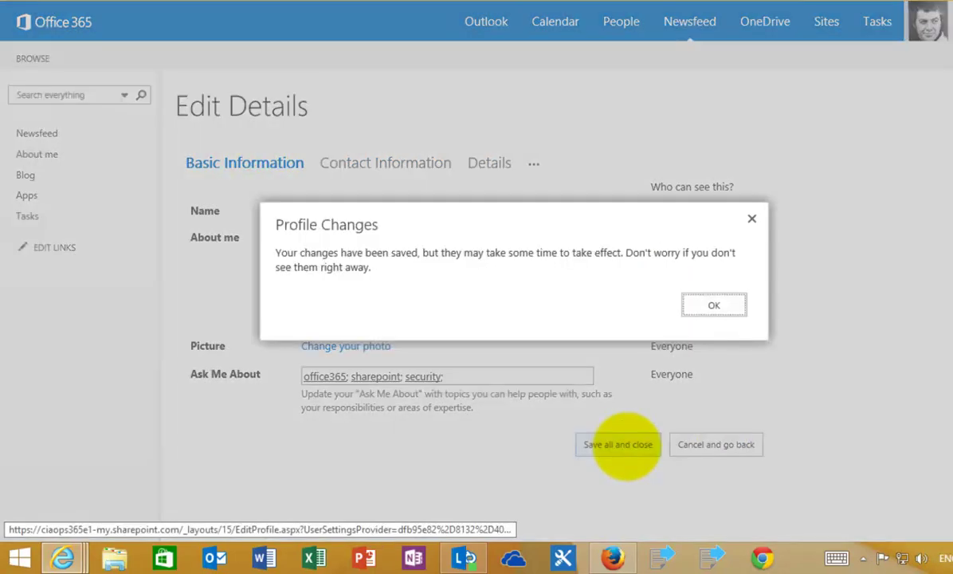
left_click(730, 305)
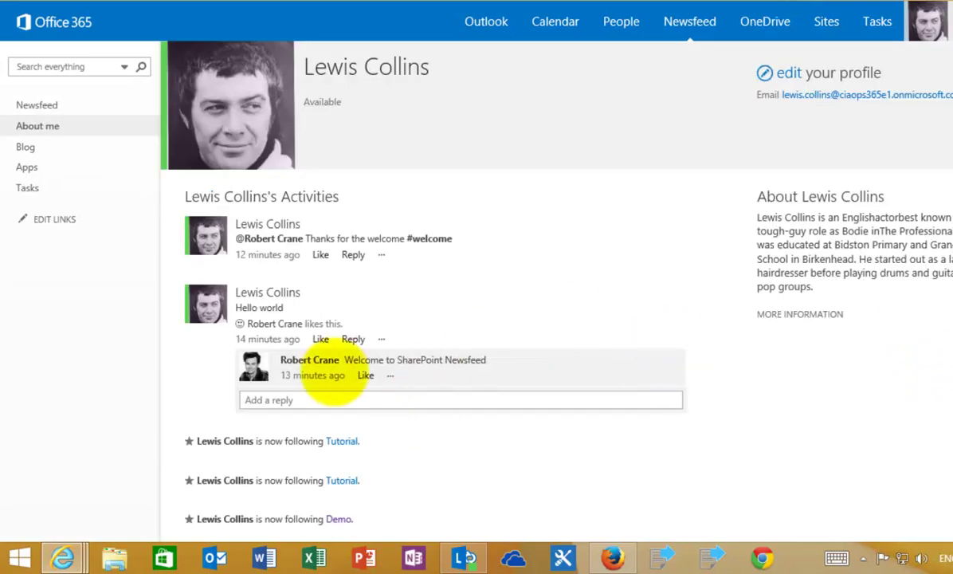
Step: View the personal blog's 'Welcome to my blog!' post, then go back to the Newsfeed
left_click(28, 142)
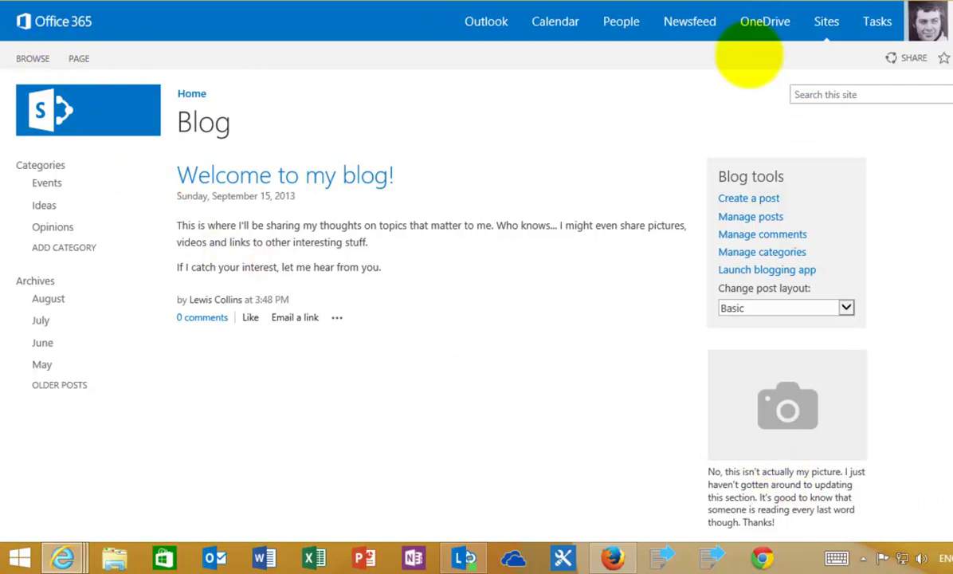
left_click(690, 22)
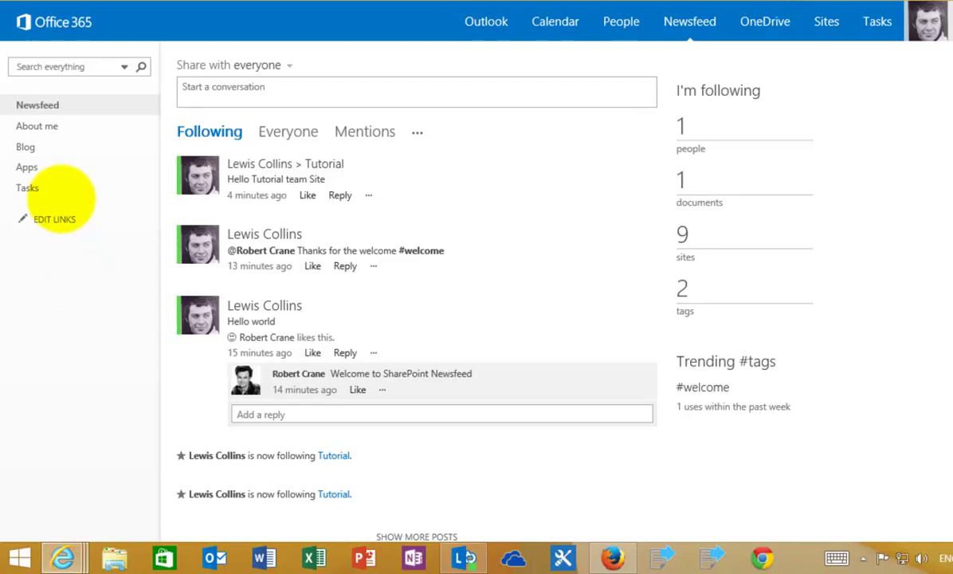
Step: Open Site Contents via Apps, listing Documents, Form Templates, MicroFeed, Photos, Social and Style Library
left_click(28, 167)
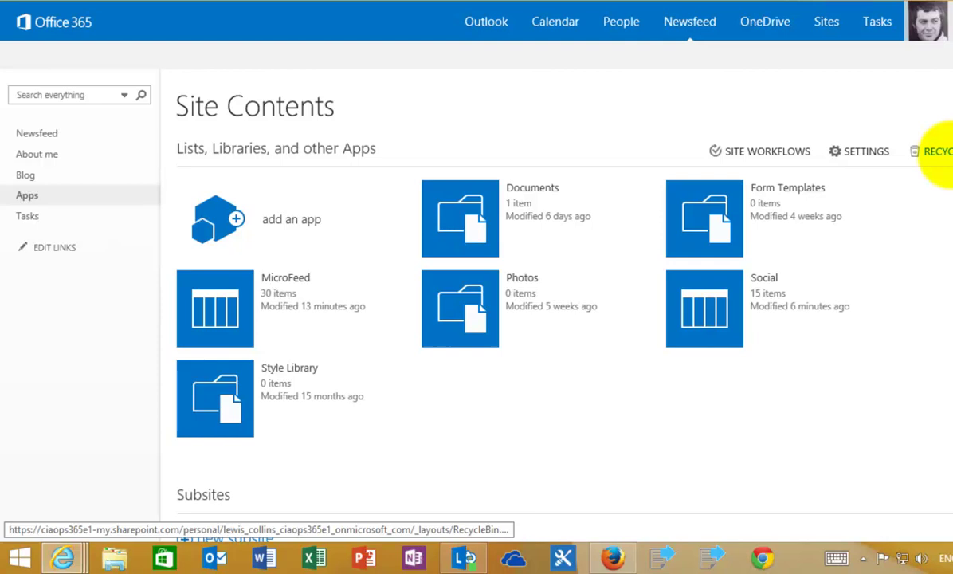
Step: Open the personal Tasks from the left navigation
left_click(35, 215)
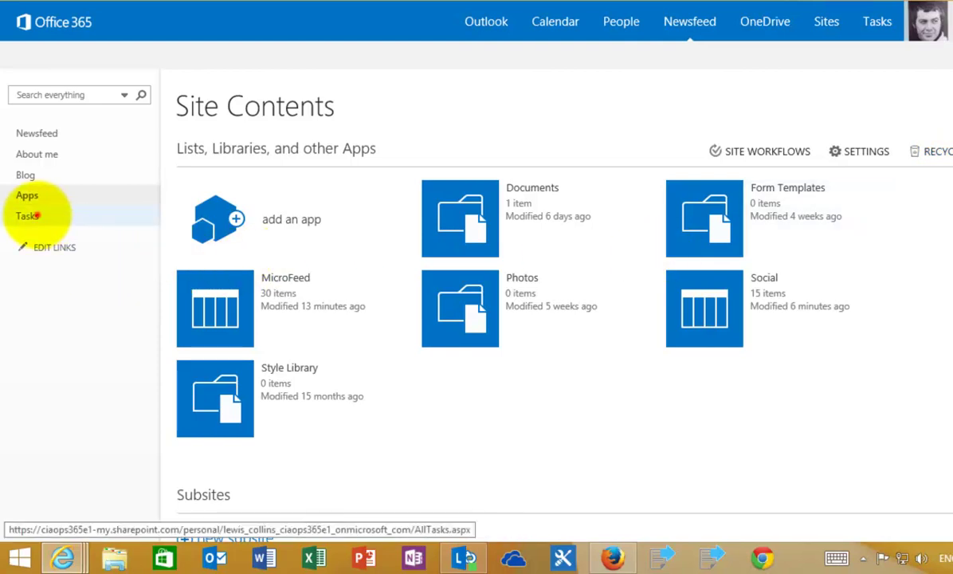